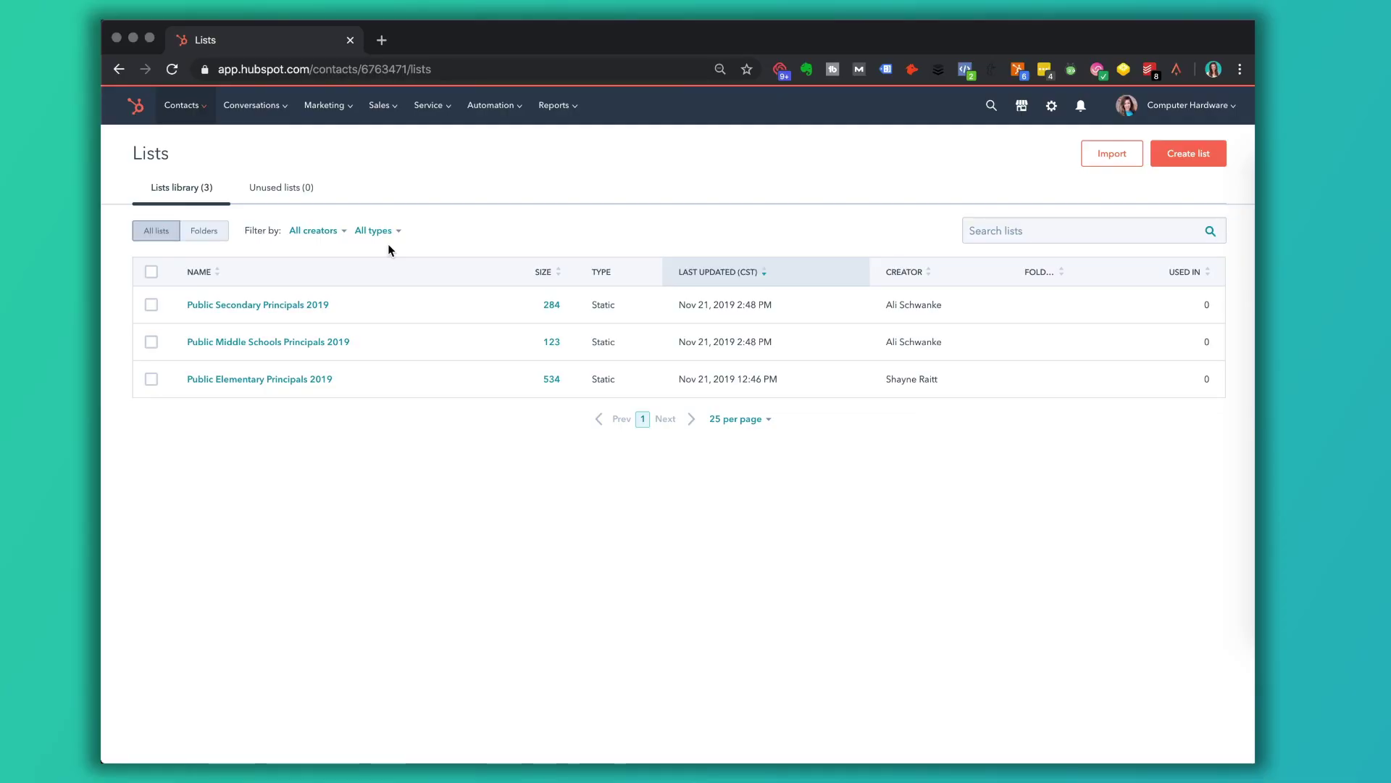
# Create and save a new static list named "Vendor List".
pyautogui.click(1187, 161)
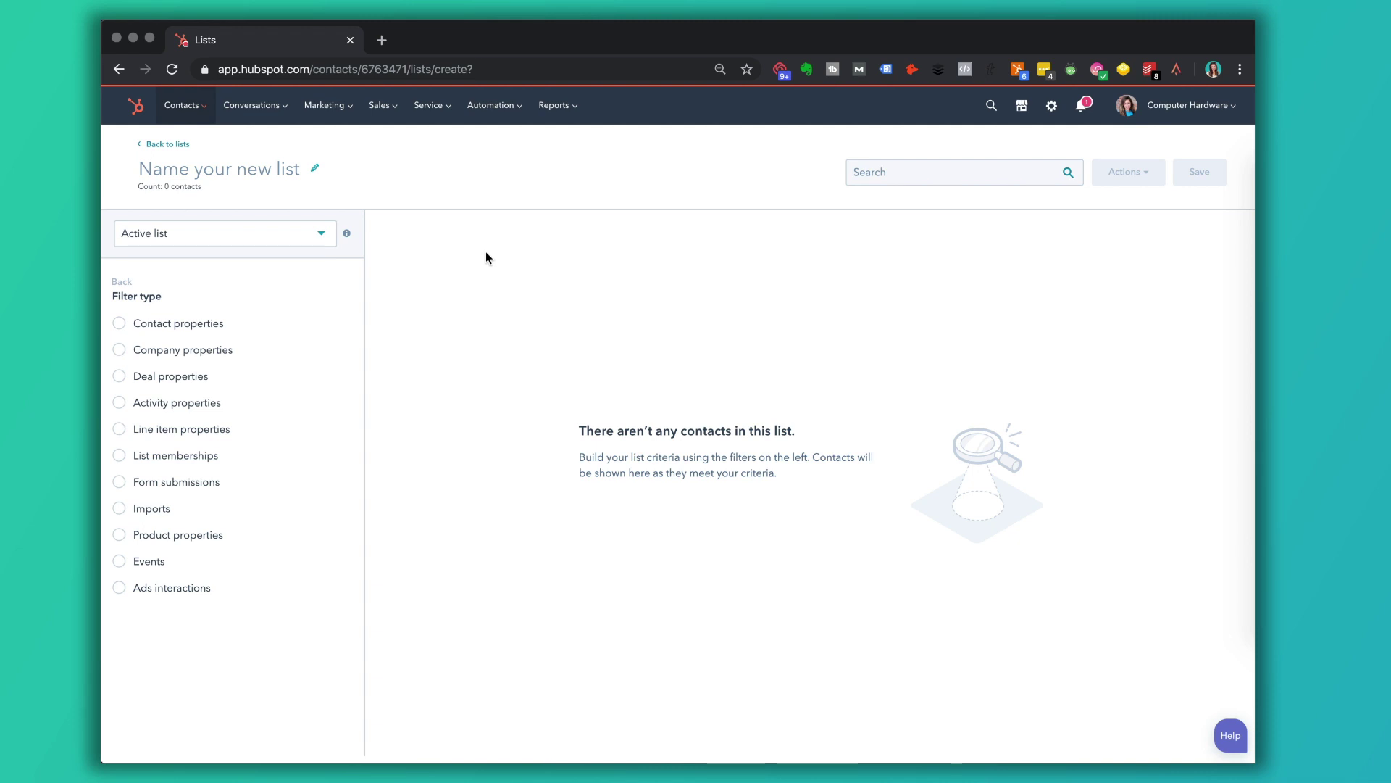
pyautogui.click(224, 171)
pyautogui.write('Vendor List')
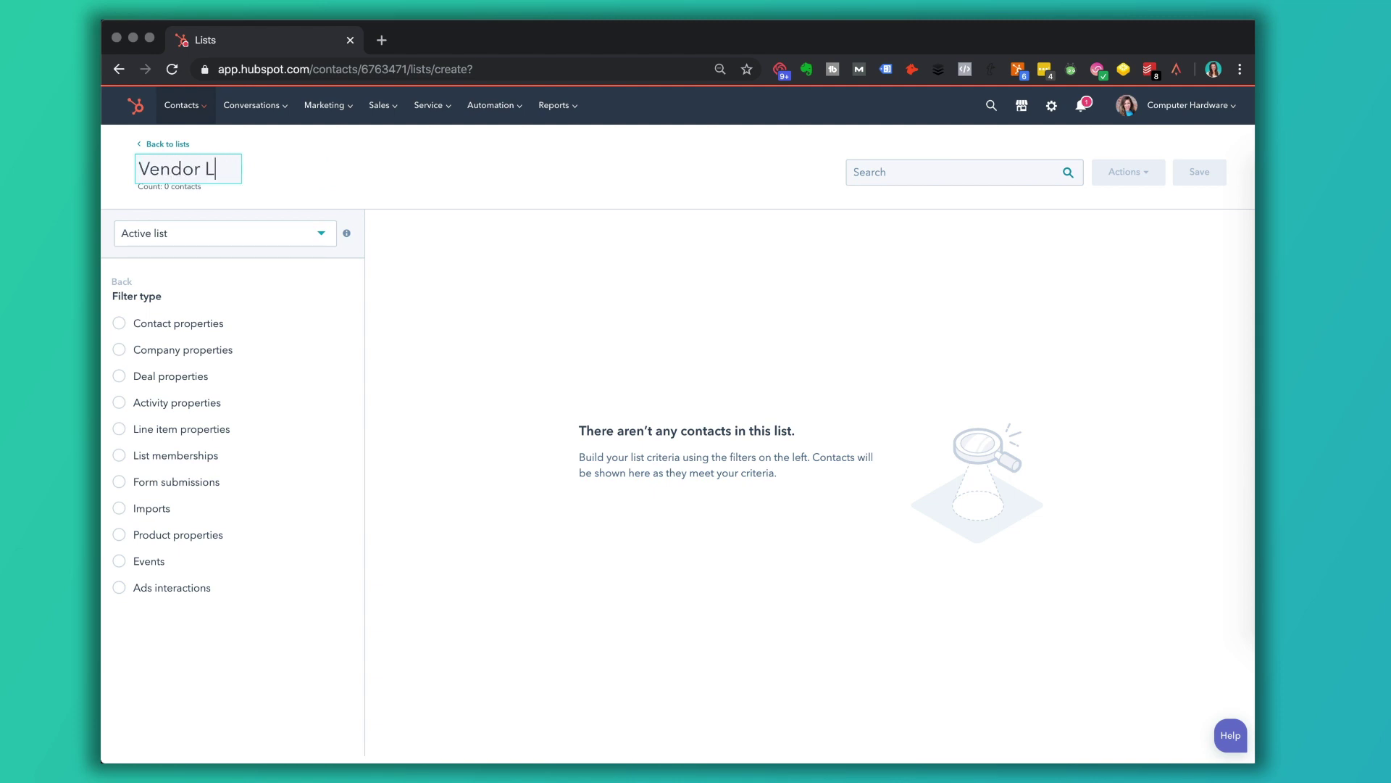
pyautogui.click(344, 190)
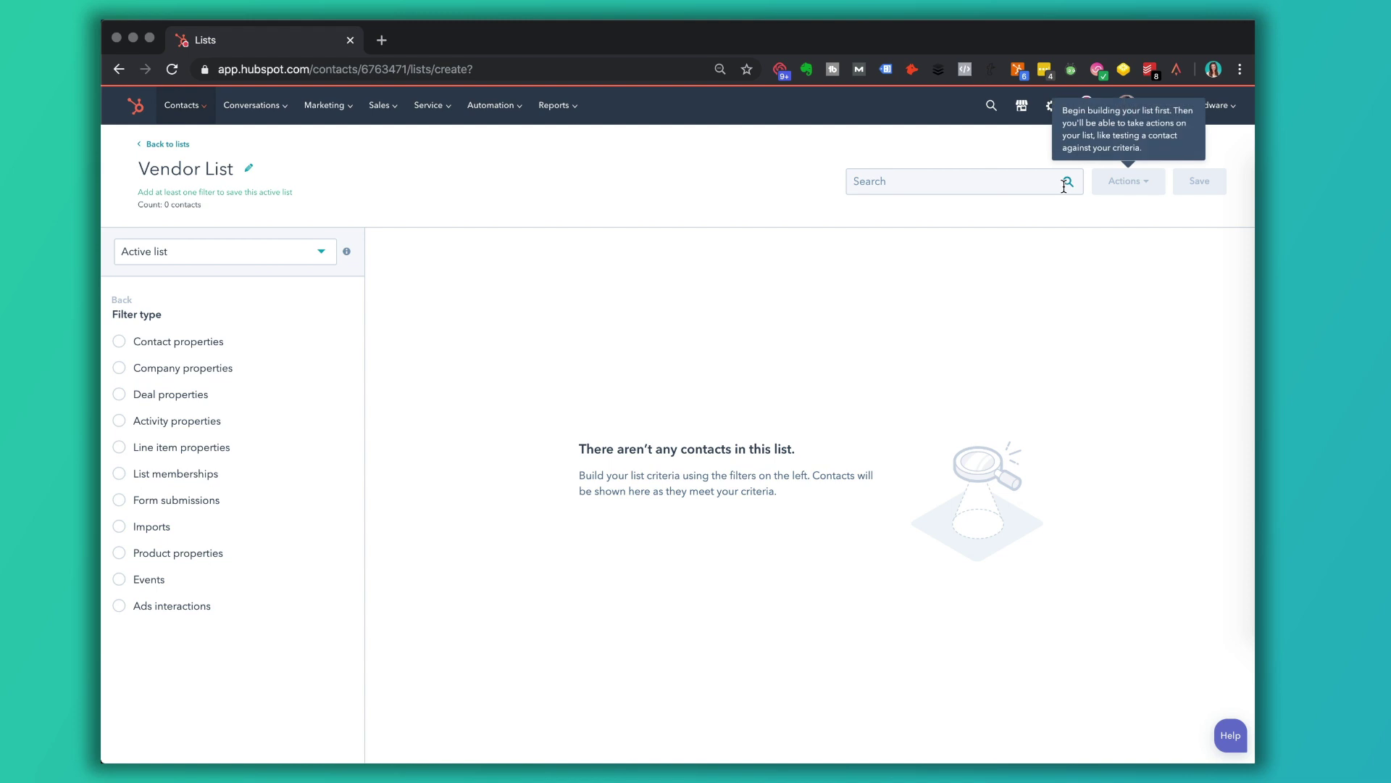
pyautogui.click(183, 255)
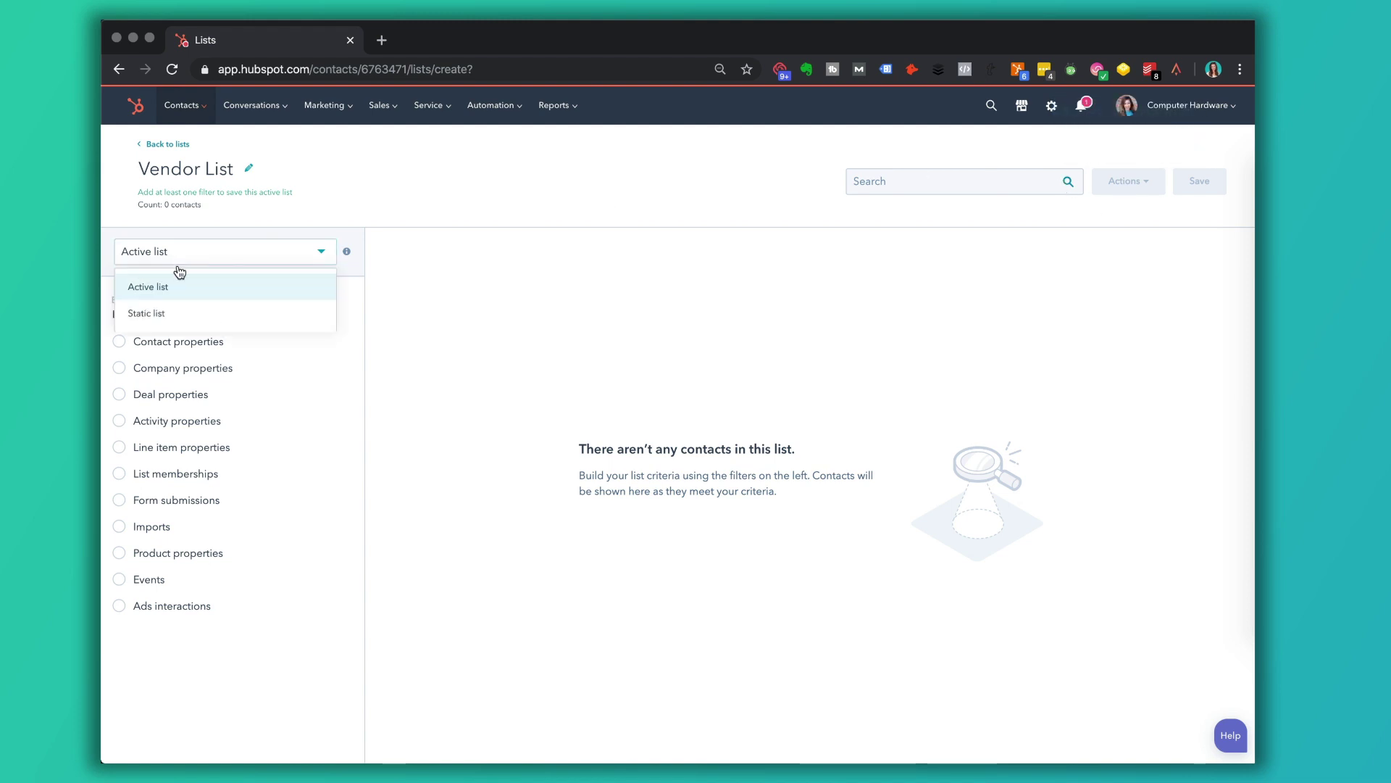
pyautogui.click(163, 311)
pyautogui.click(1211, 177)
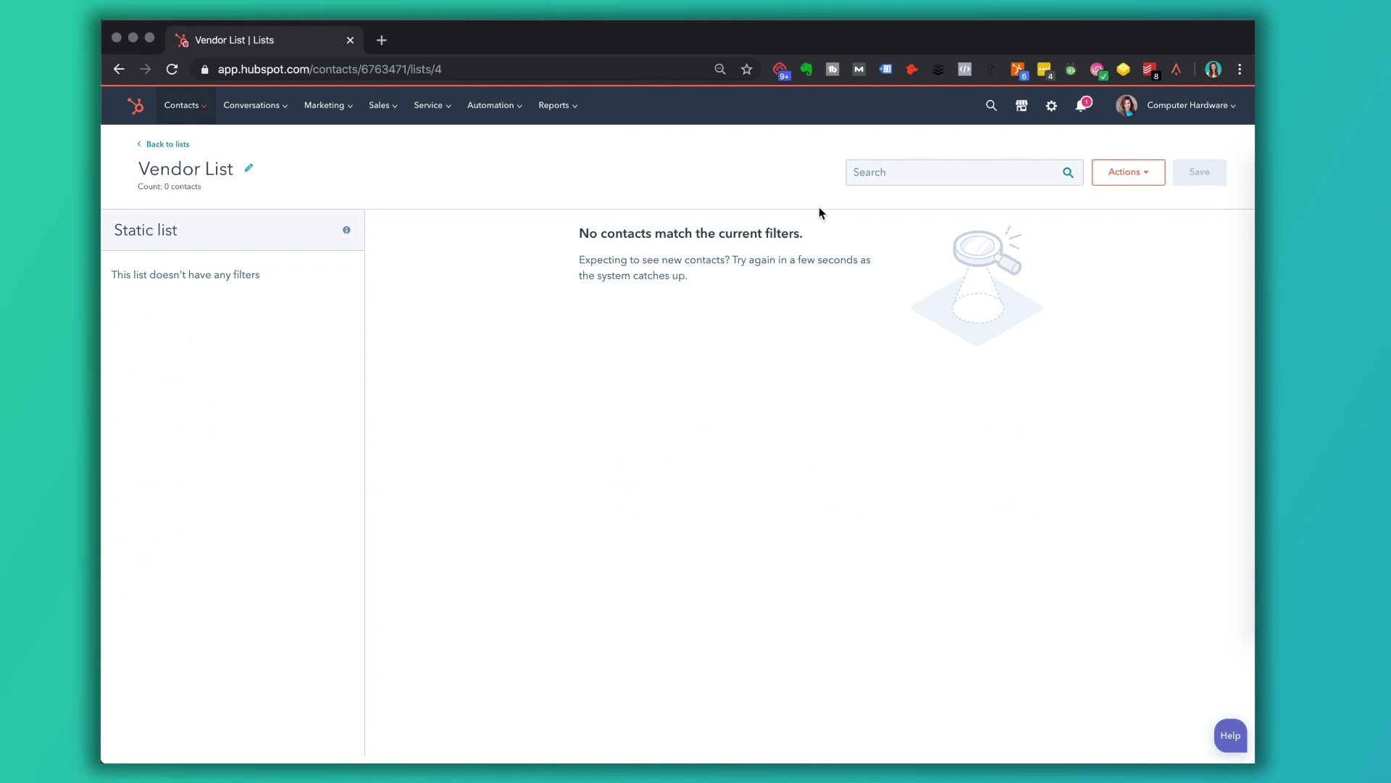
# Open the first contact's record from the contacts overview and go to managing its list memberships.
pyautogui.moveTo(197, 116)
pyautogui.click(192, 145)
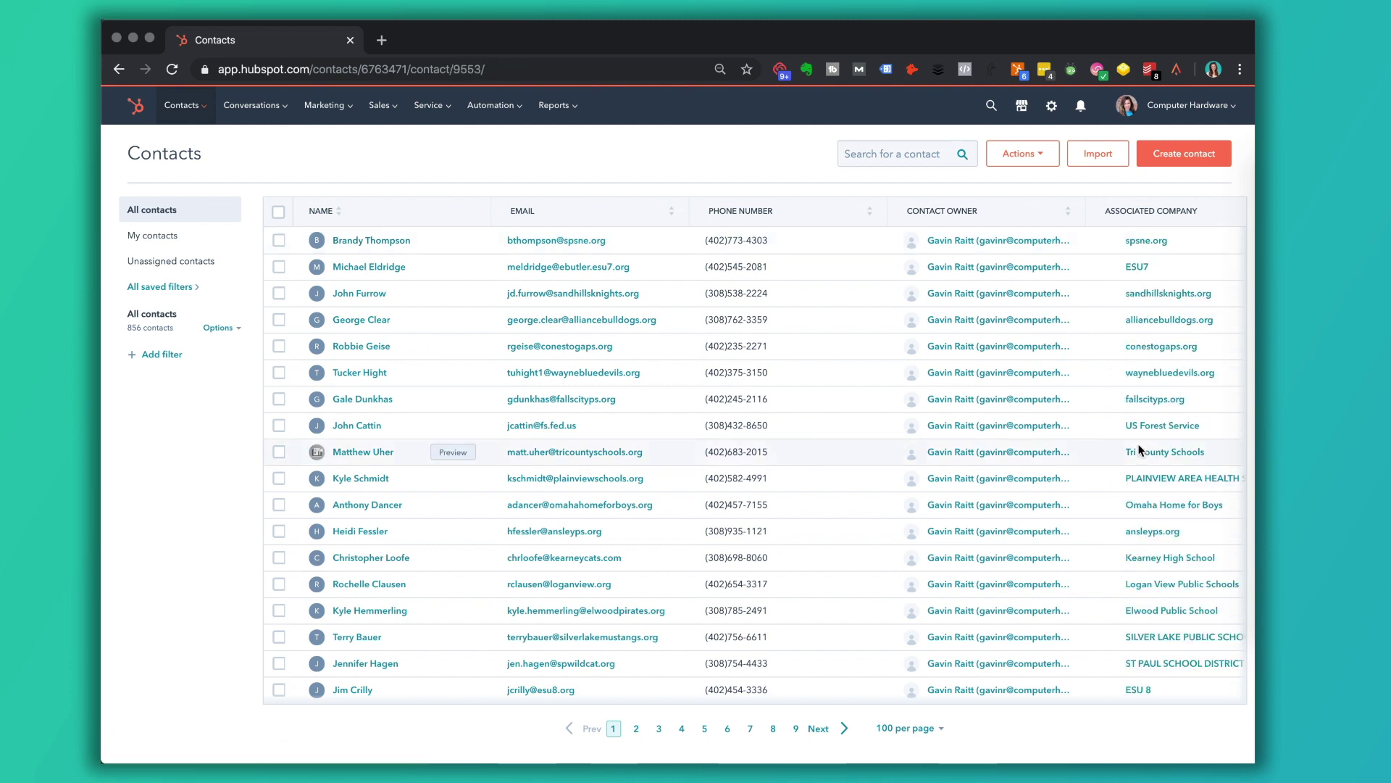
pyautogui.click(367, 241)
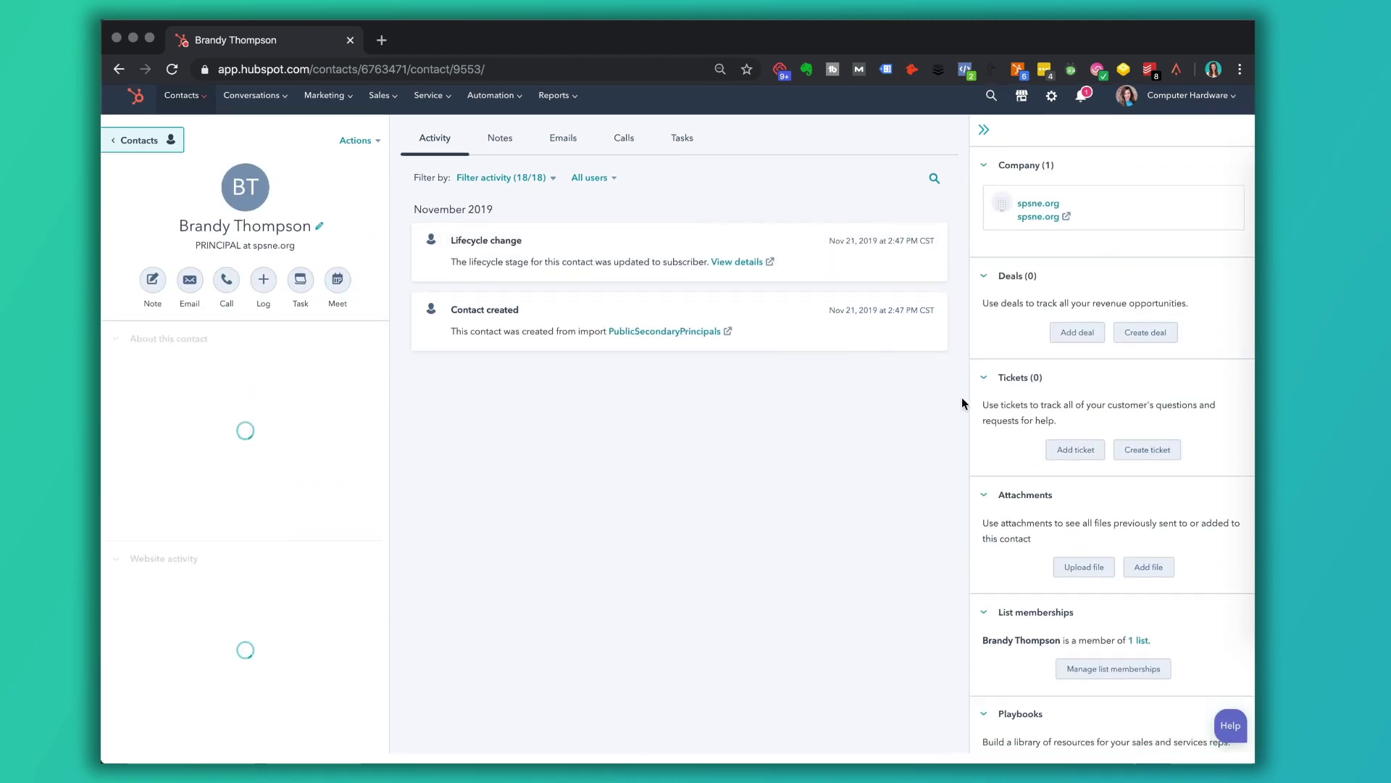
pyautogui.scroll(-3, 1098, 507)
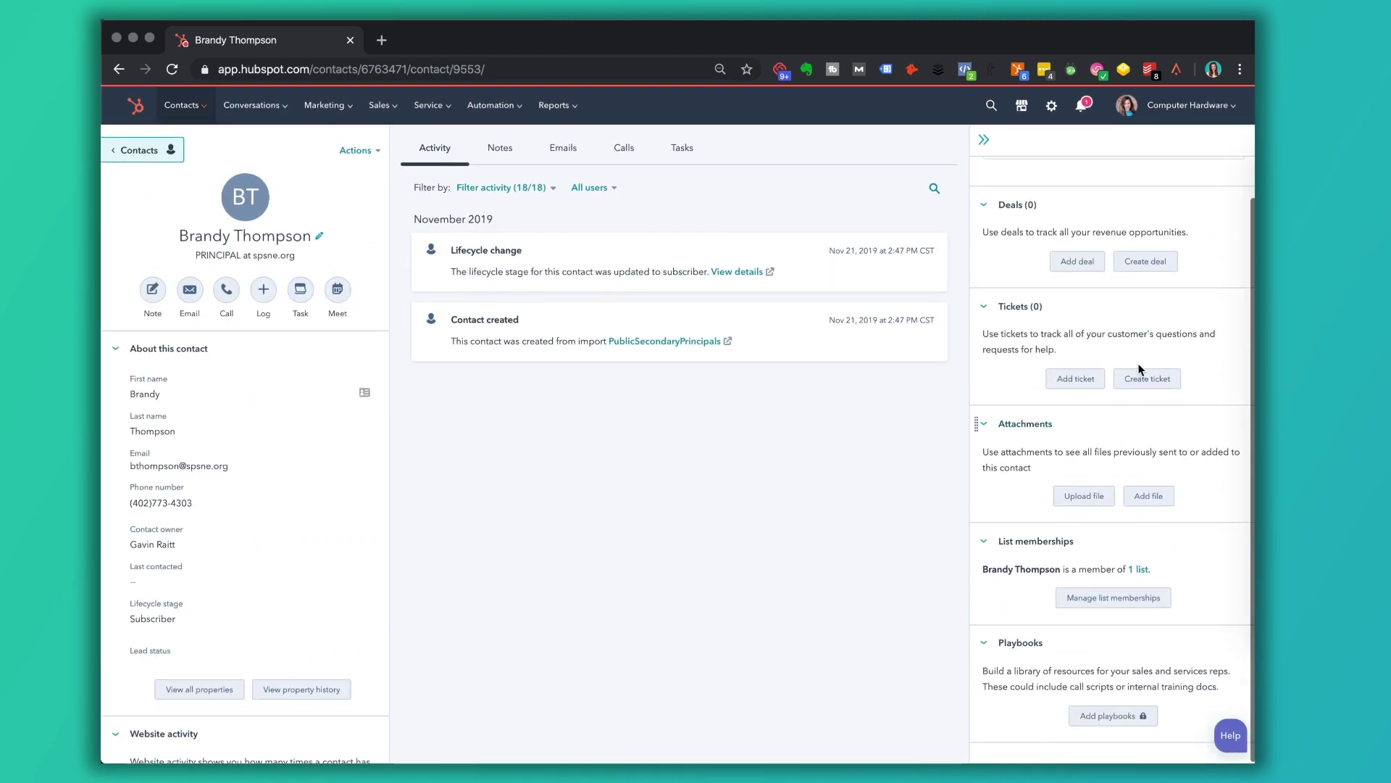
pyautogui.click(1103, 606)
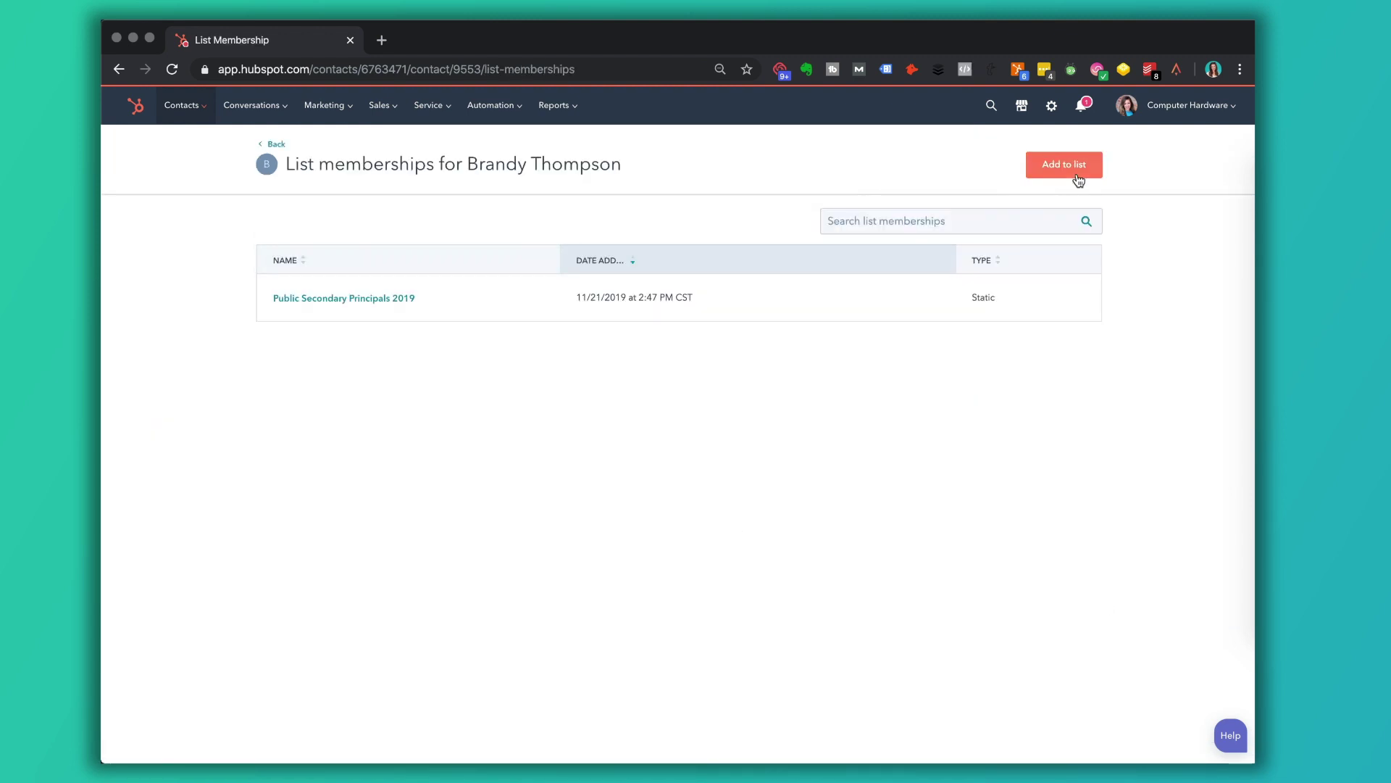
# Add this contact to the static list "Vendor List".
pyautogui.click(1078, 176)
pyautogui.click(707, 203)
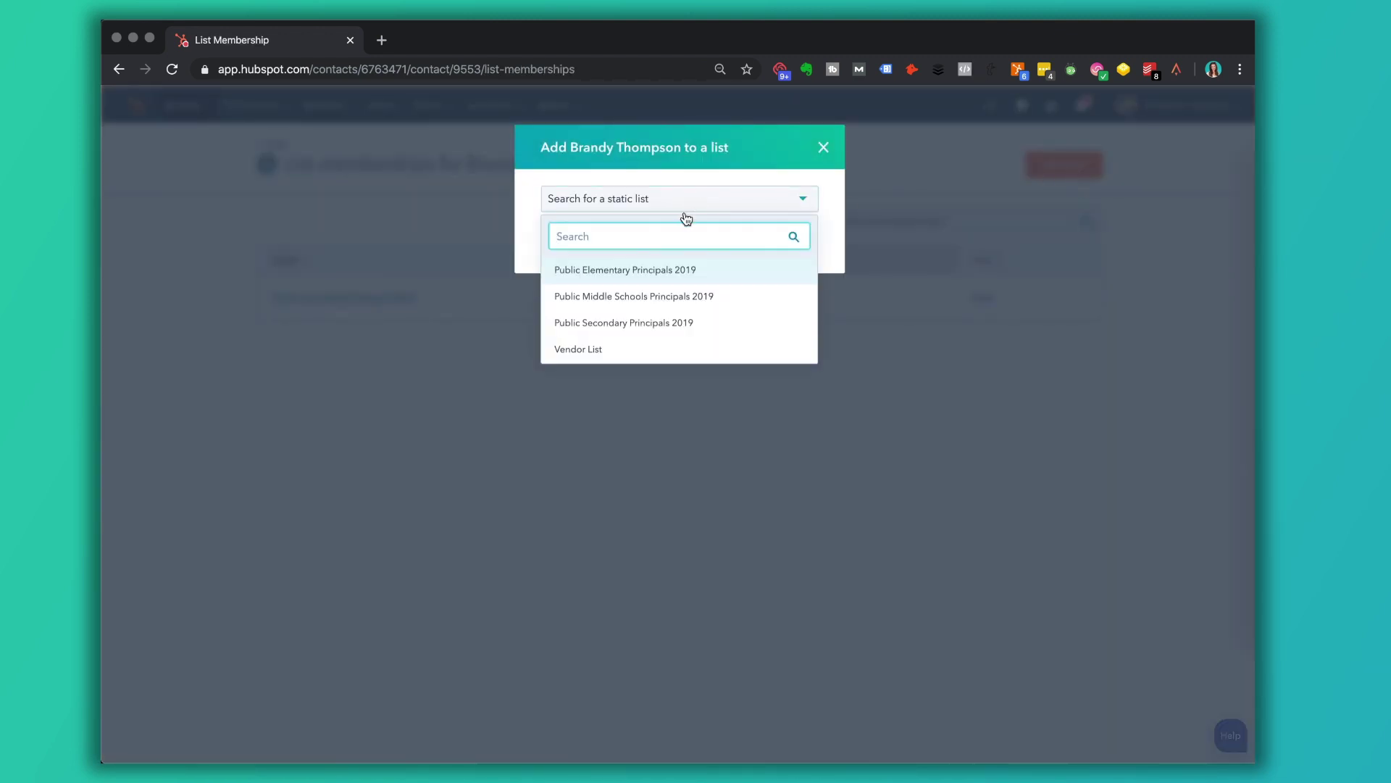
pyautogui.click(600, 347)
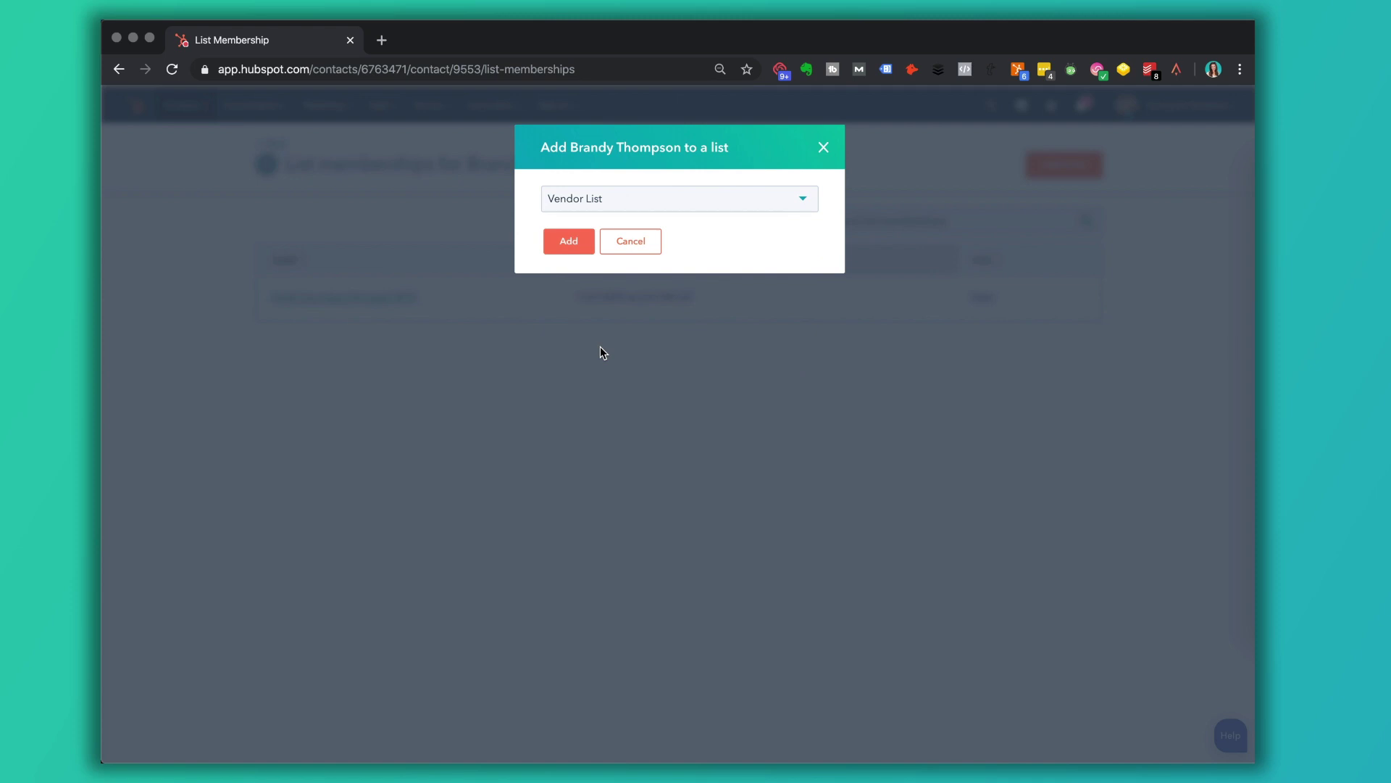
pyautogui.click(569, 242)
# Return to the lists library and start a new active list named "Test Active List".
pyautogui.click(190, 106)
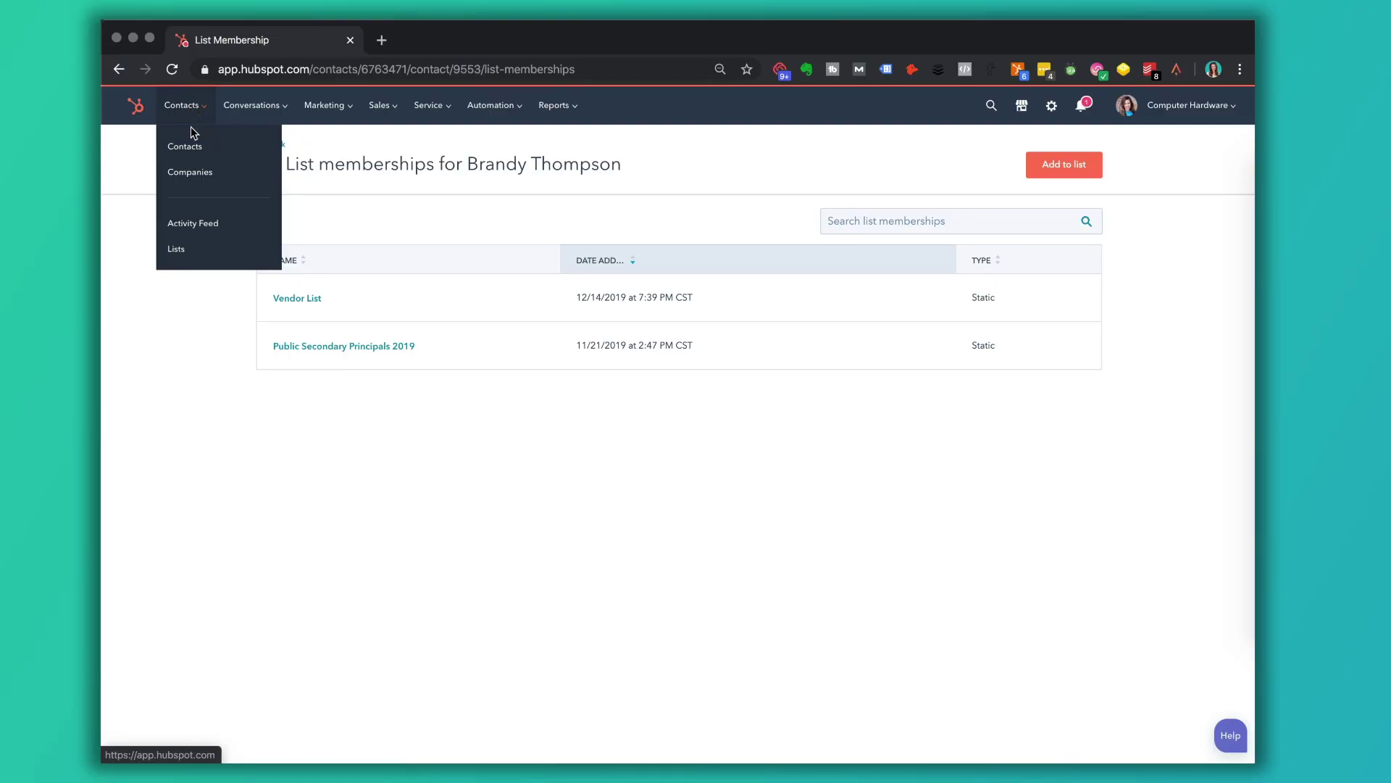
pyautogui.click(184, 250)
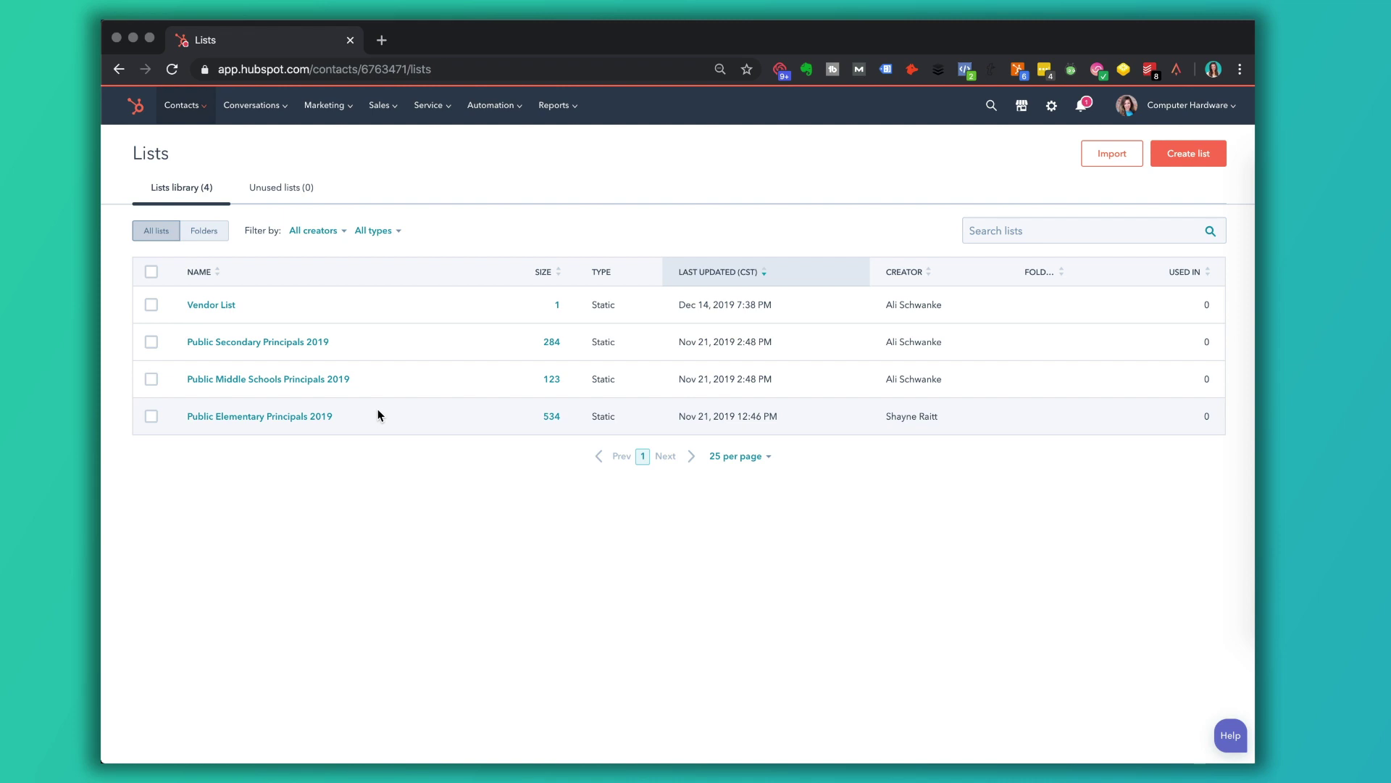
pyautogui.click(1191, 151)
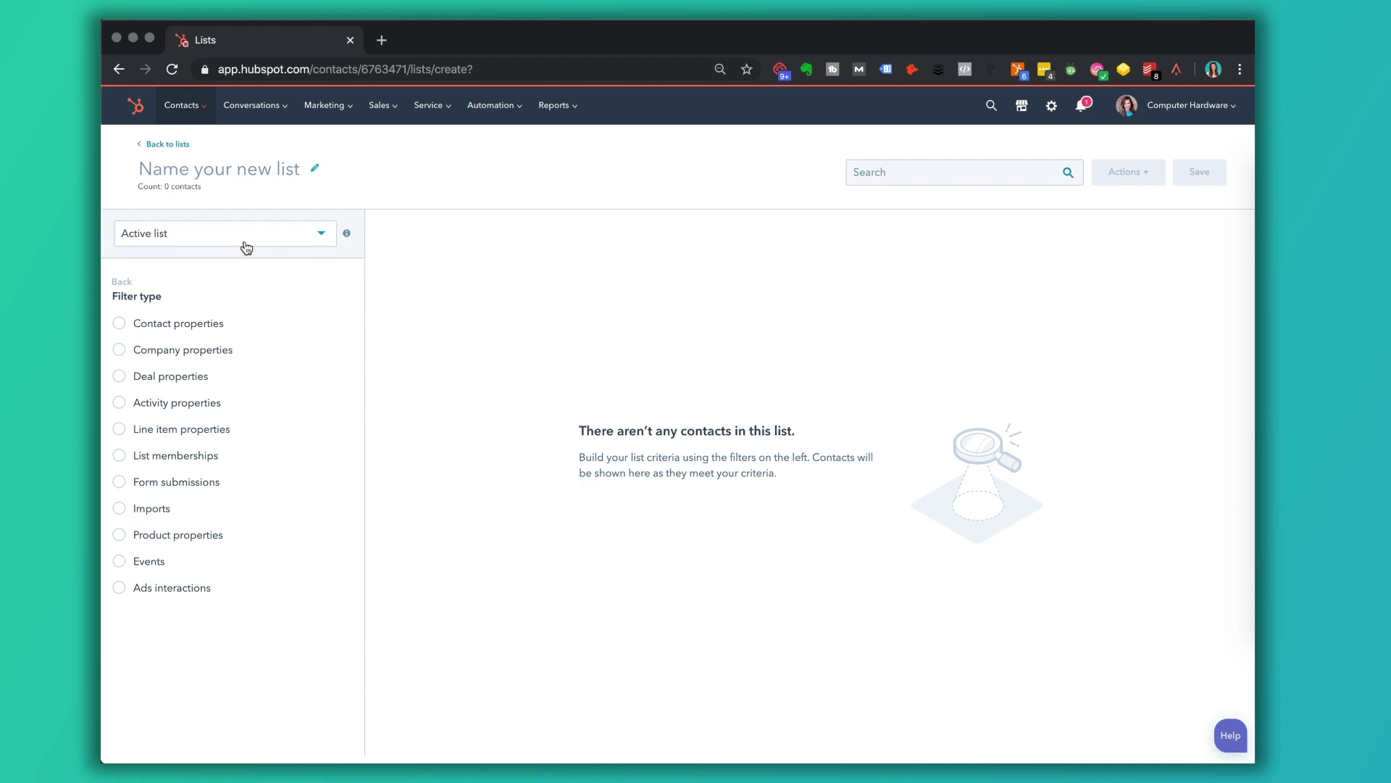
pyautogui.click(220, 167)
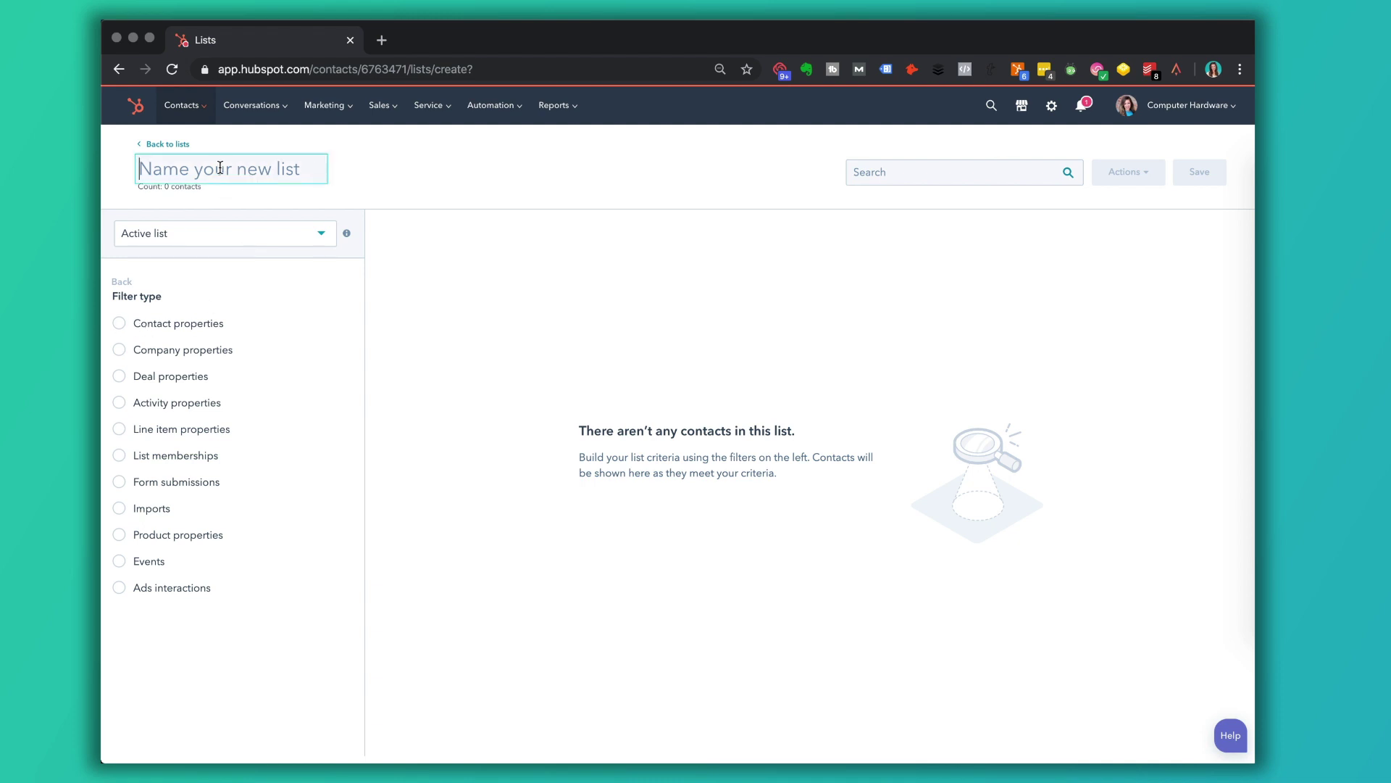
pyautogui.write('Test Act')
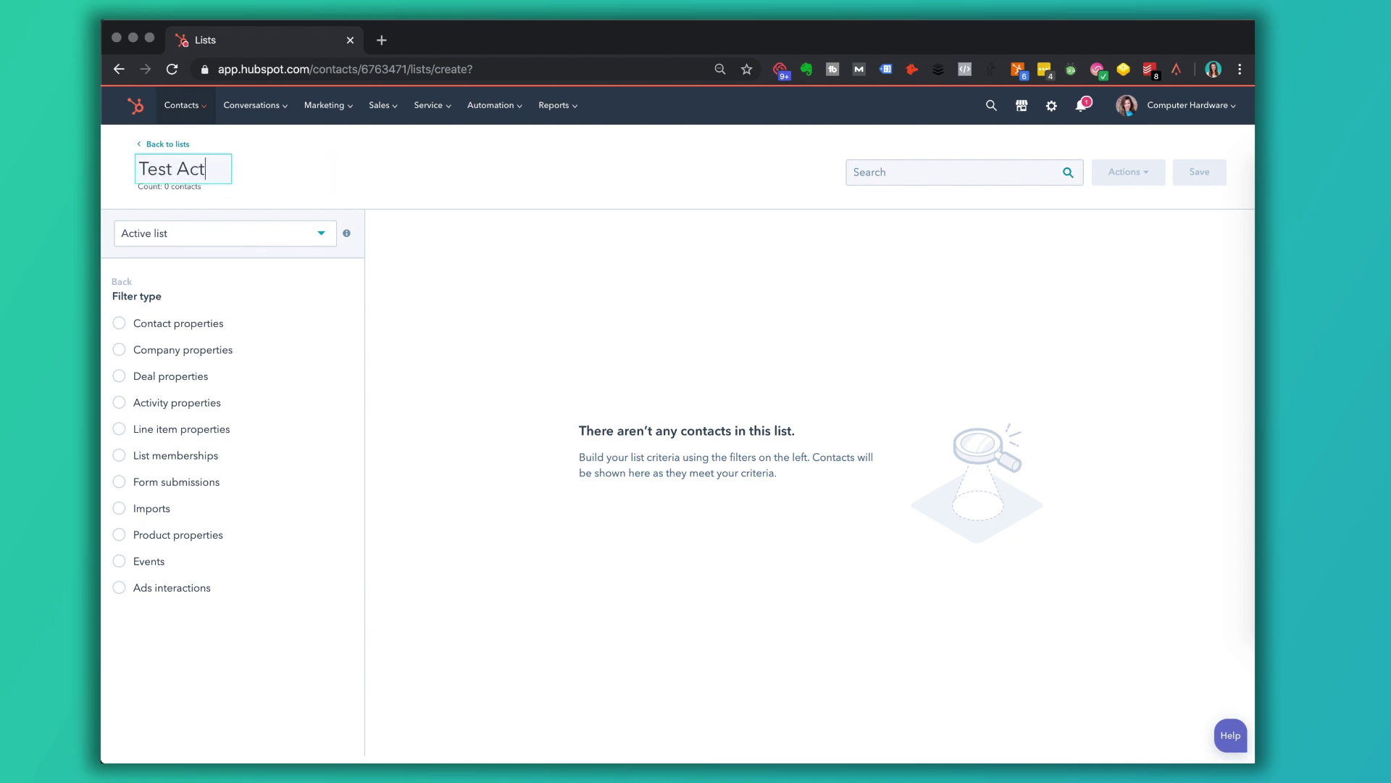
pyautogui.write('ive List')
pyautogui.press('Return')
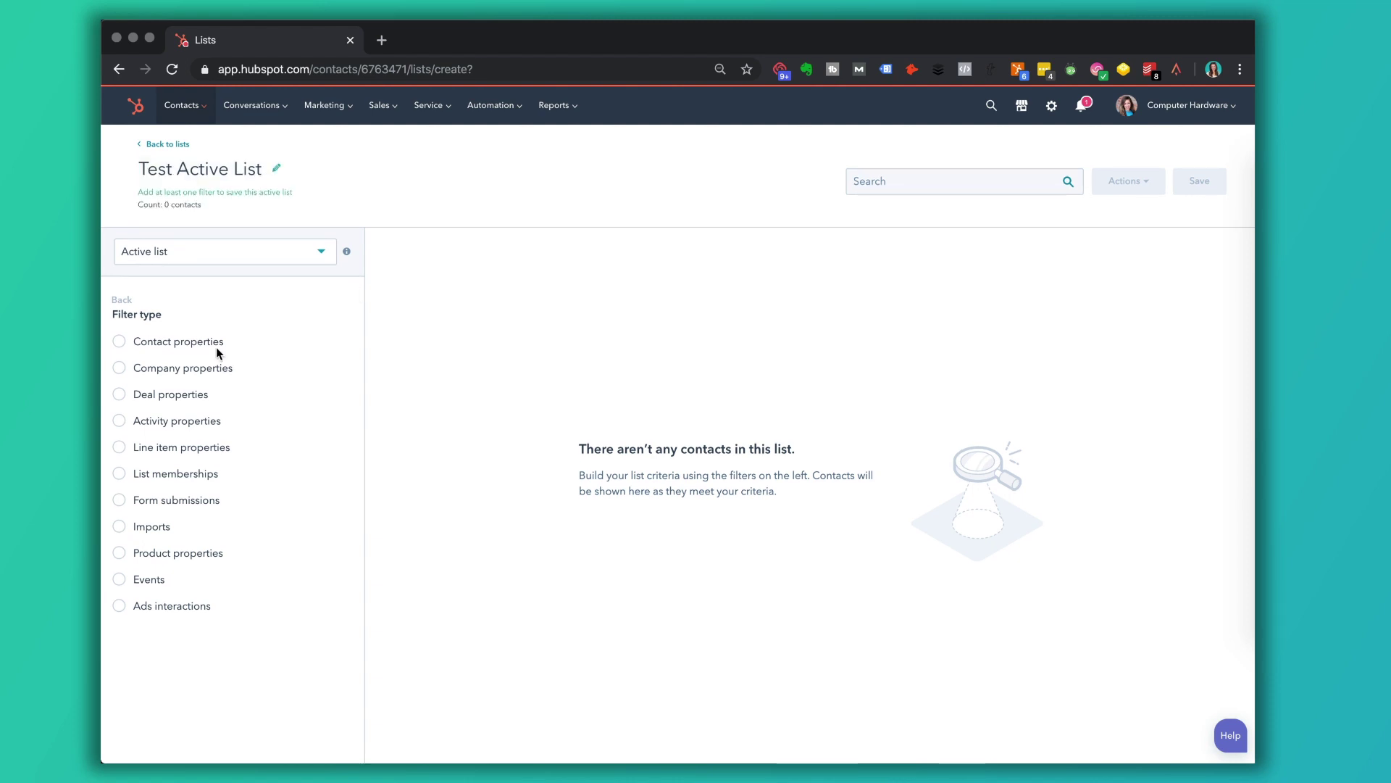
# Filter the active list by the contact property Lifecycle stage is any of Customer, and save the list.
pyautogui.click(119, 341)
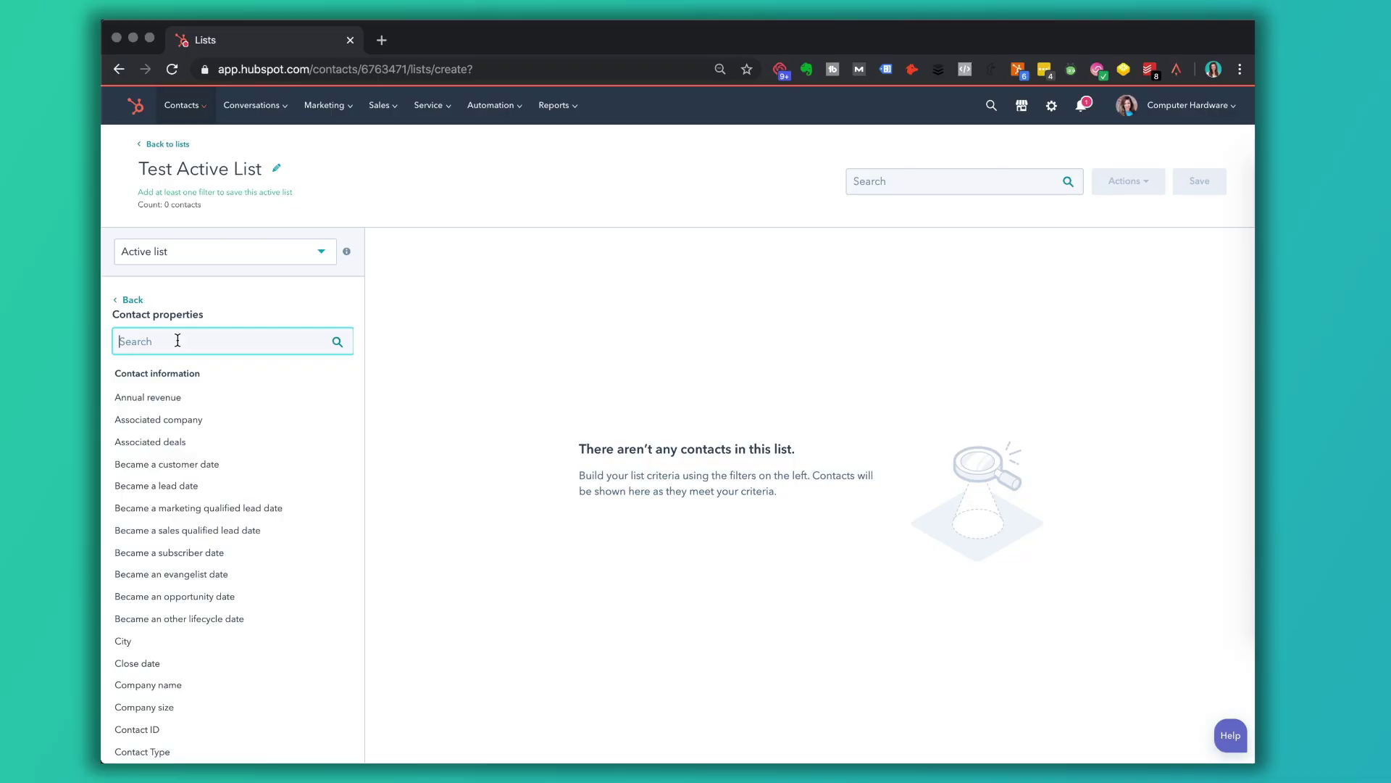
pyautogui.scroll(-5, 161, 533)
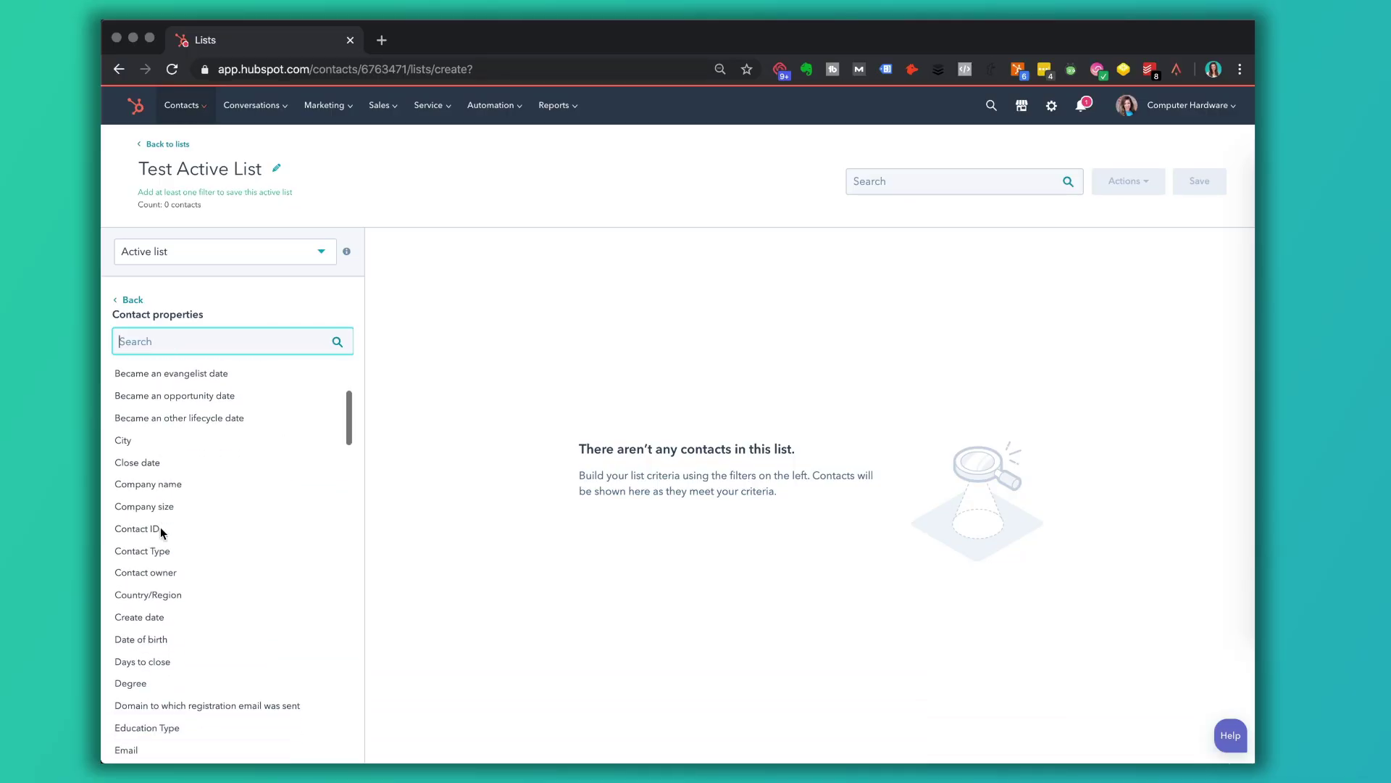
pyautogui.write('life')
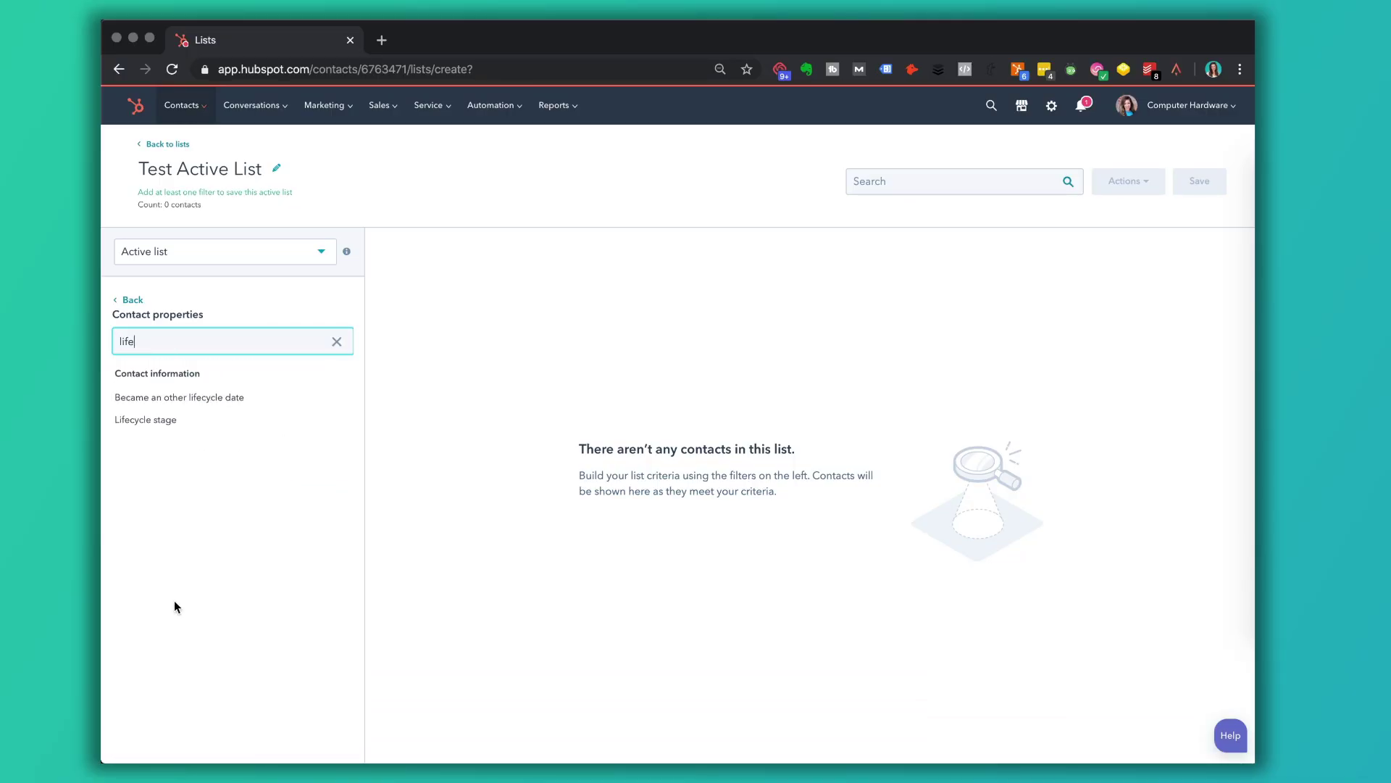
pyautogui.click(165, 420)
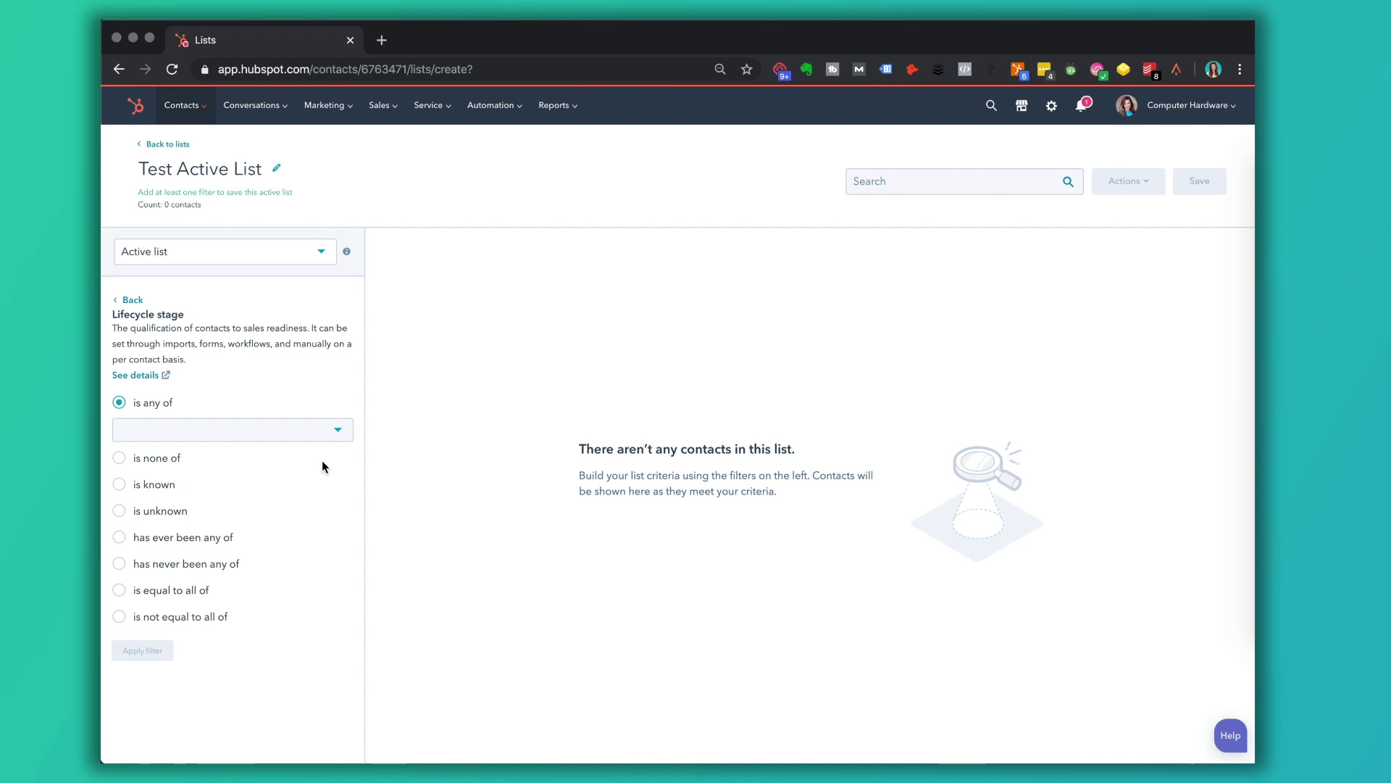
pyautogui.click(326, 430)
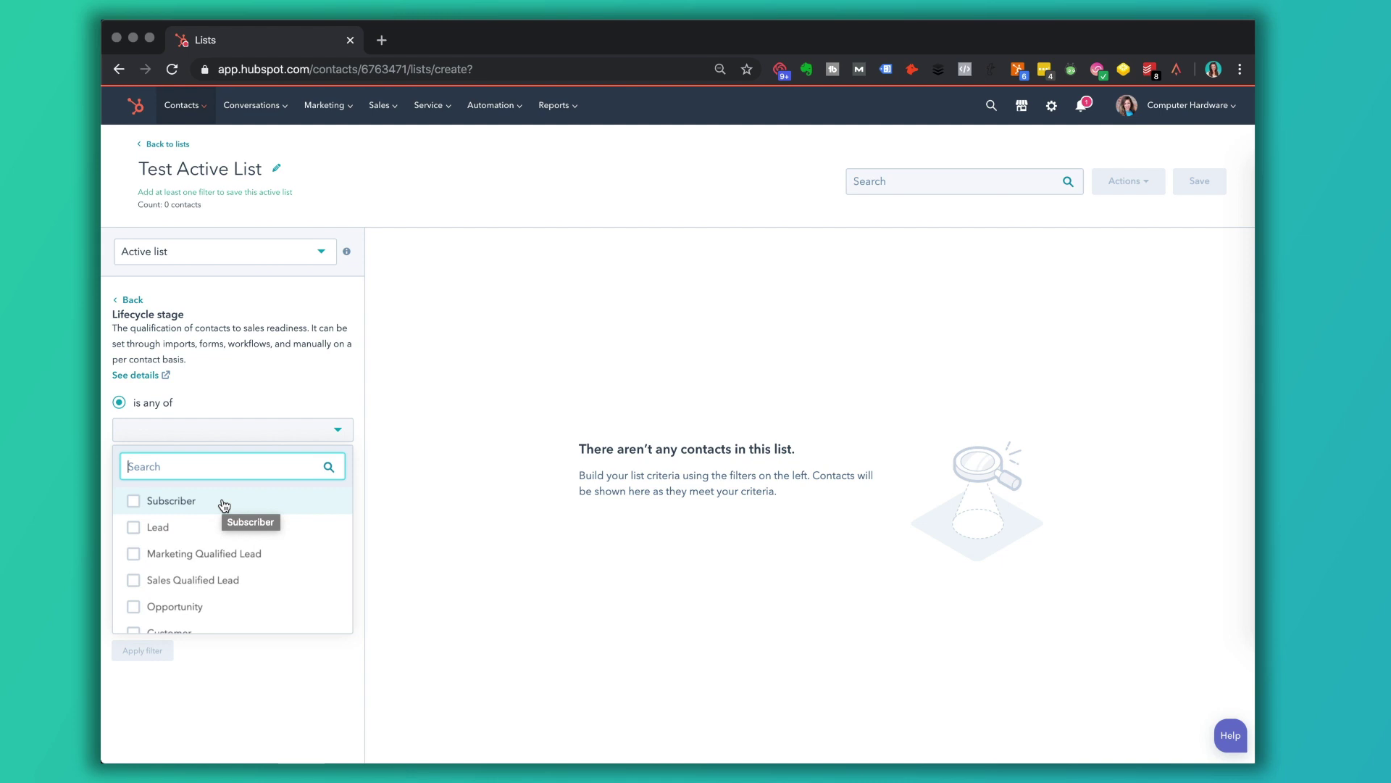
pyautogui.scroll(-2, 197, 617)
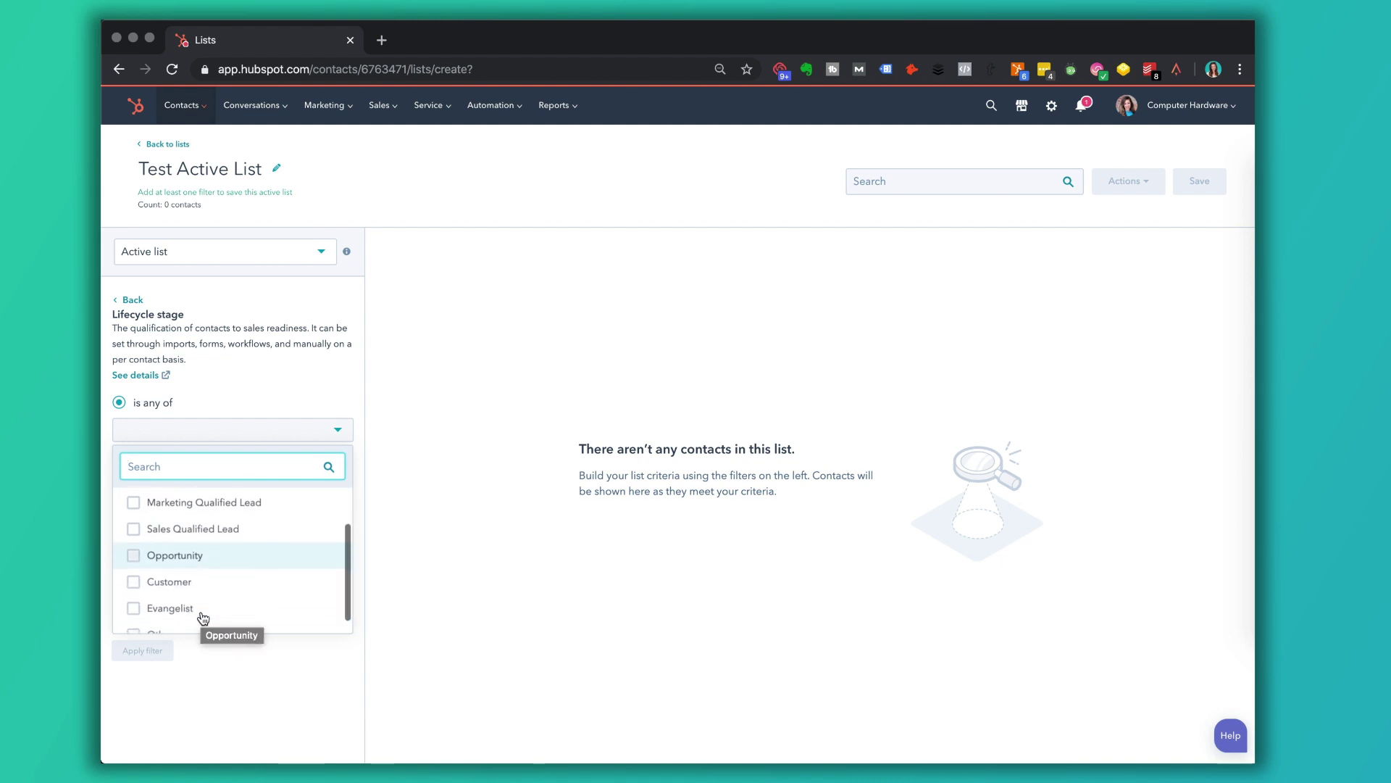
pyautogui.click(151, 581)
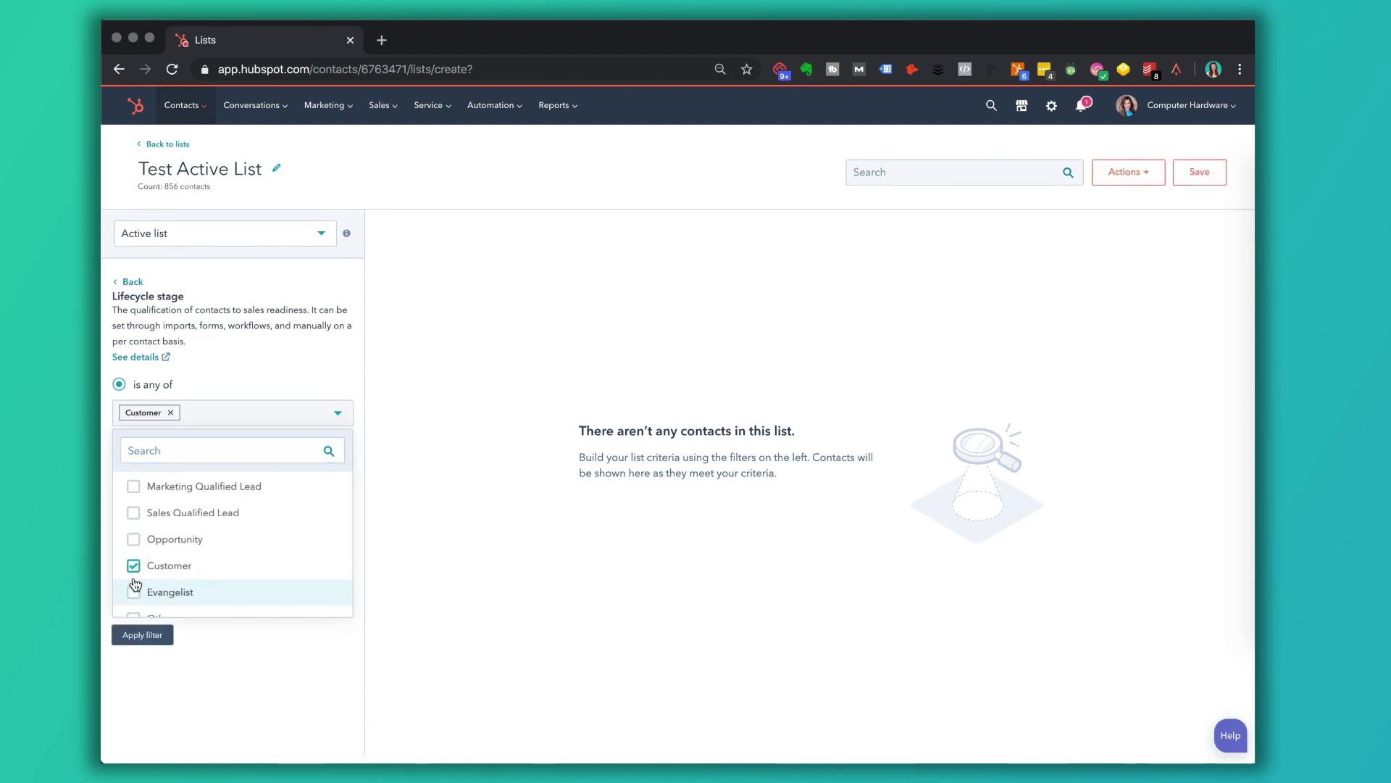
pyautogui.click(145, 635)
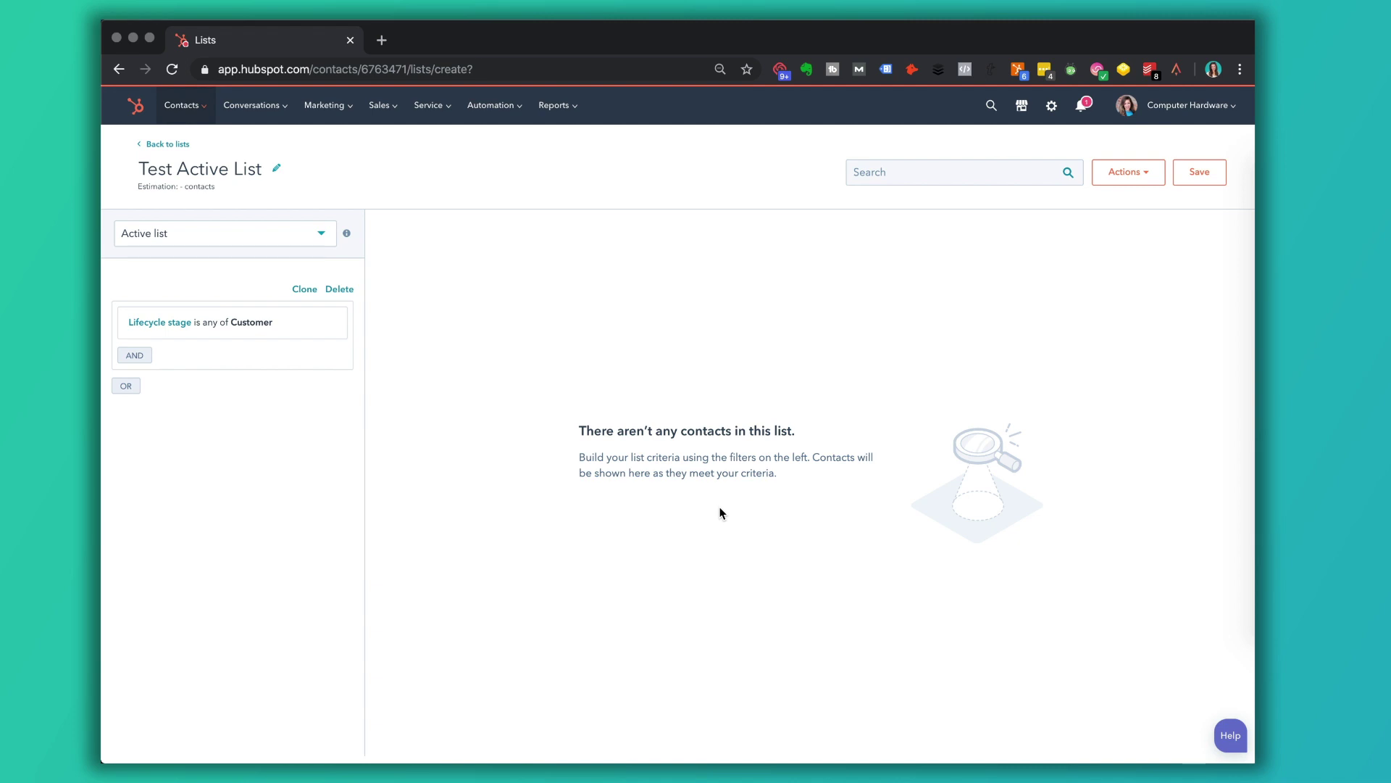
pyautogui.click(1214, 175)
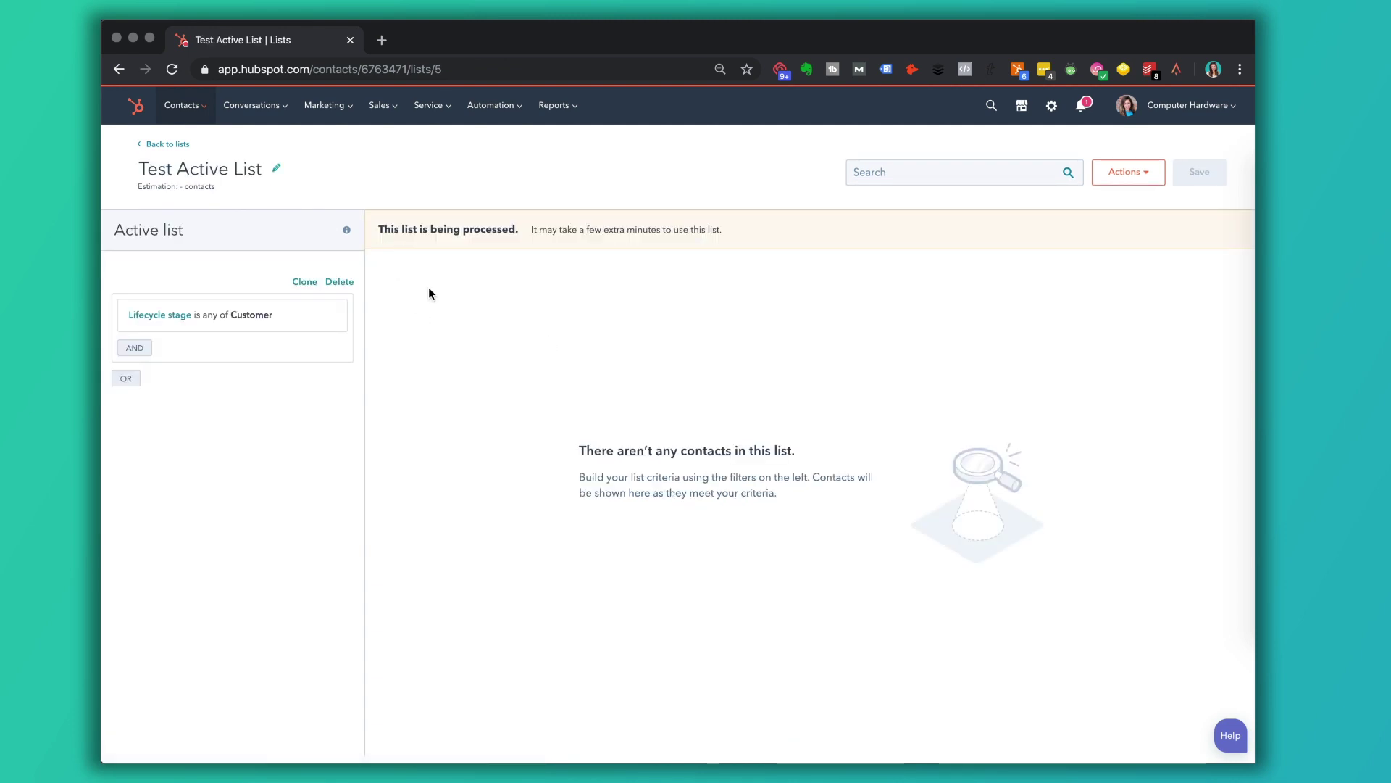
# View the saved lists in the lists library and open the Conversations inbox.
pyautogui.click(167, 144)
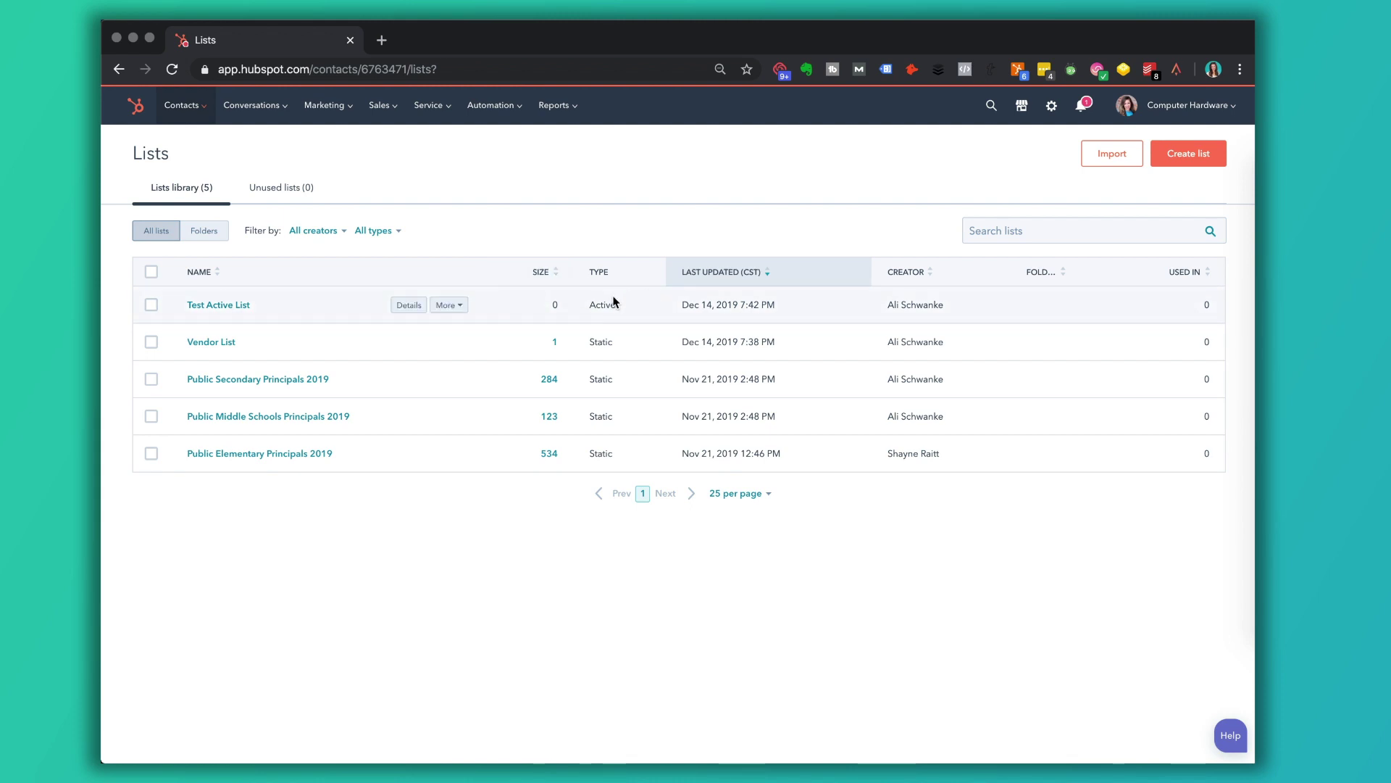
pyautogui.click(279, 116)
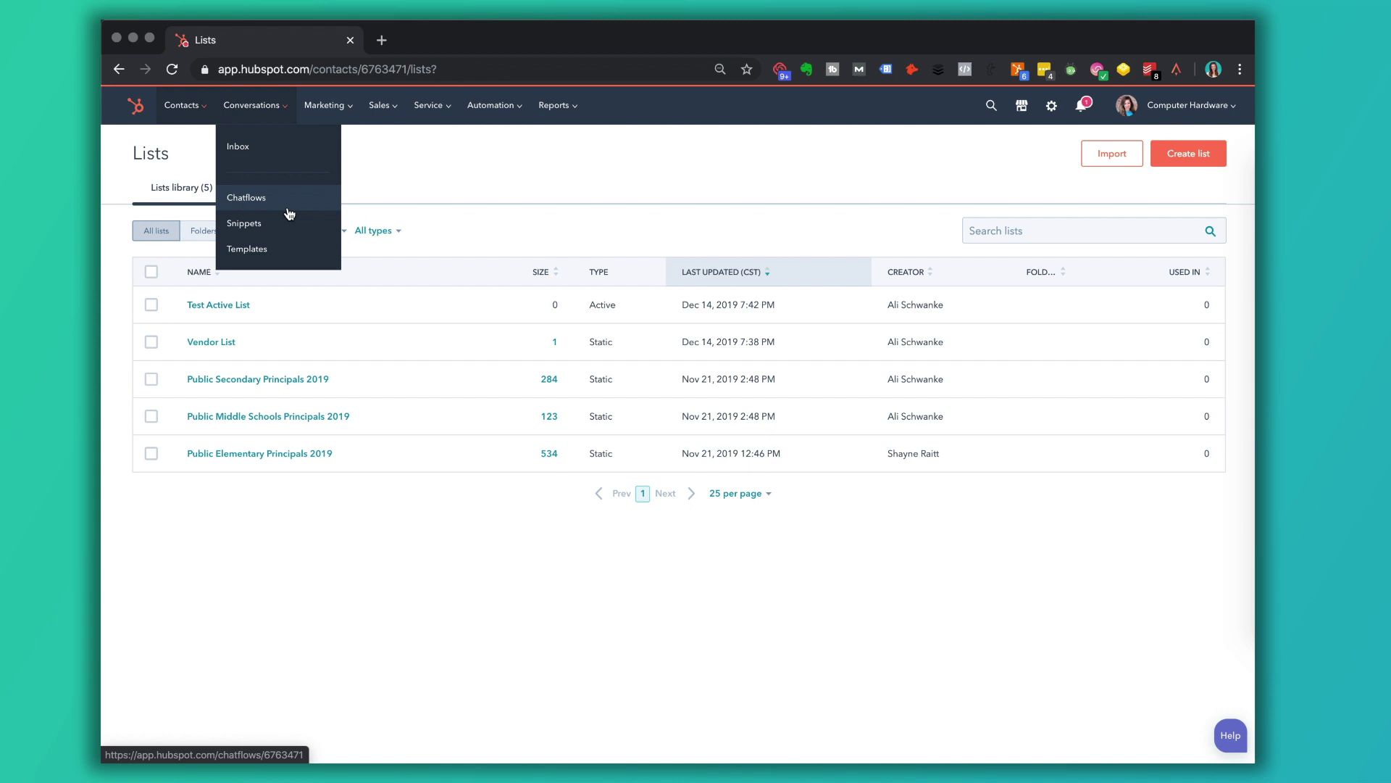
pyautogui.click(259, 150)
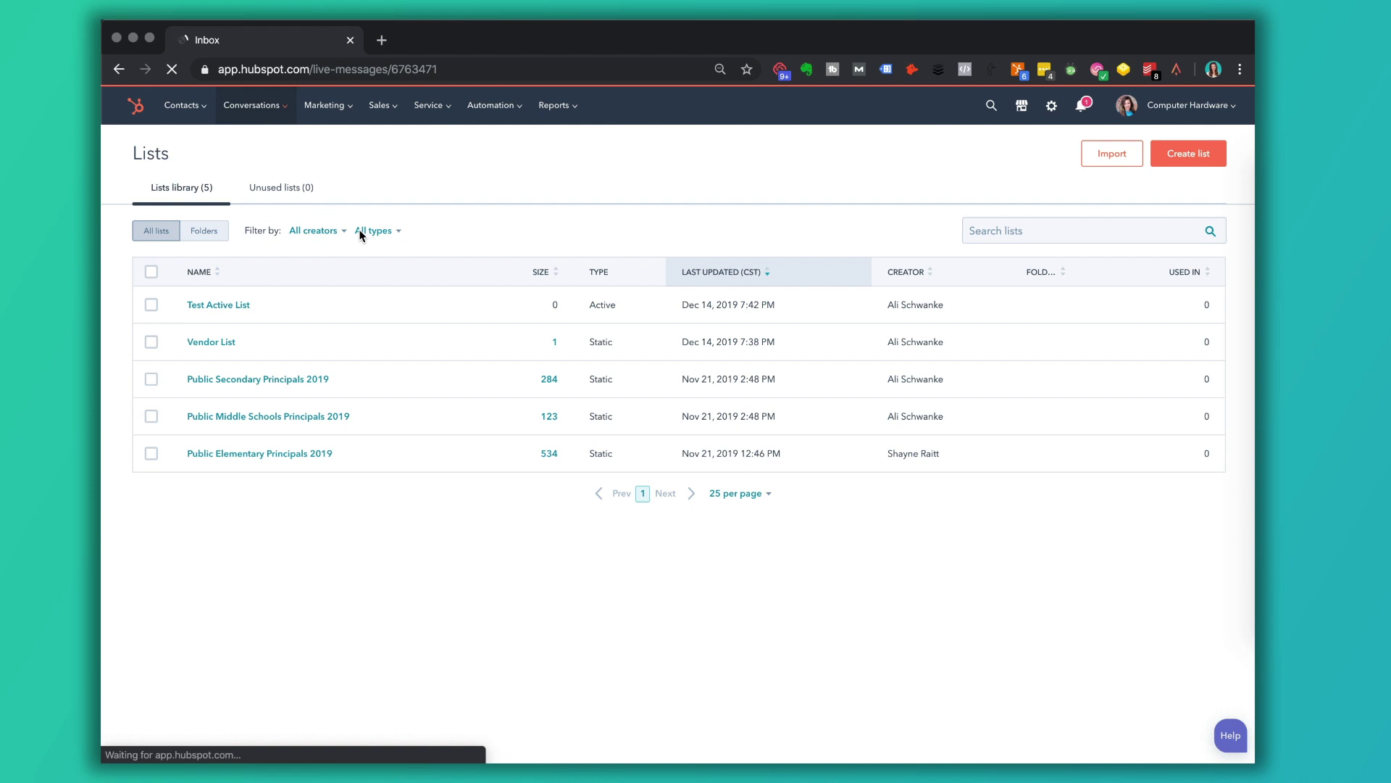
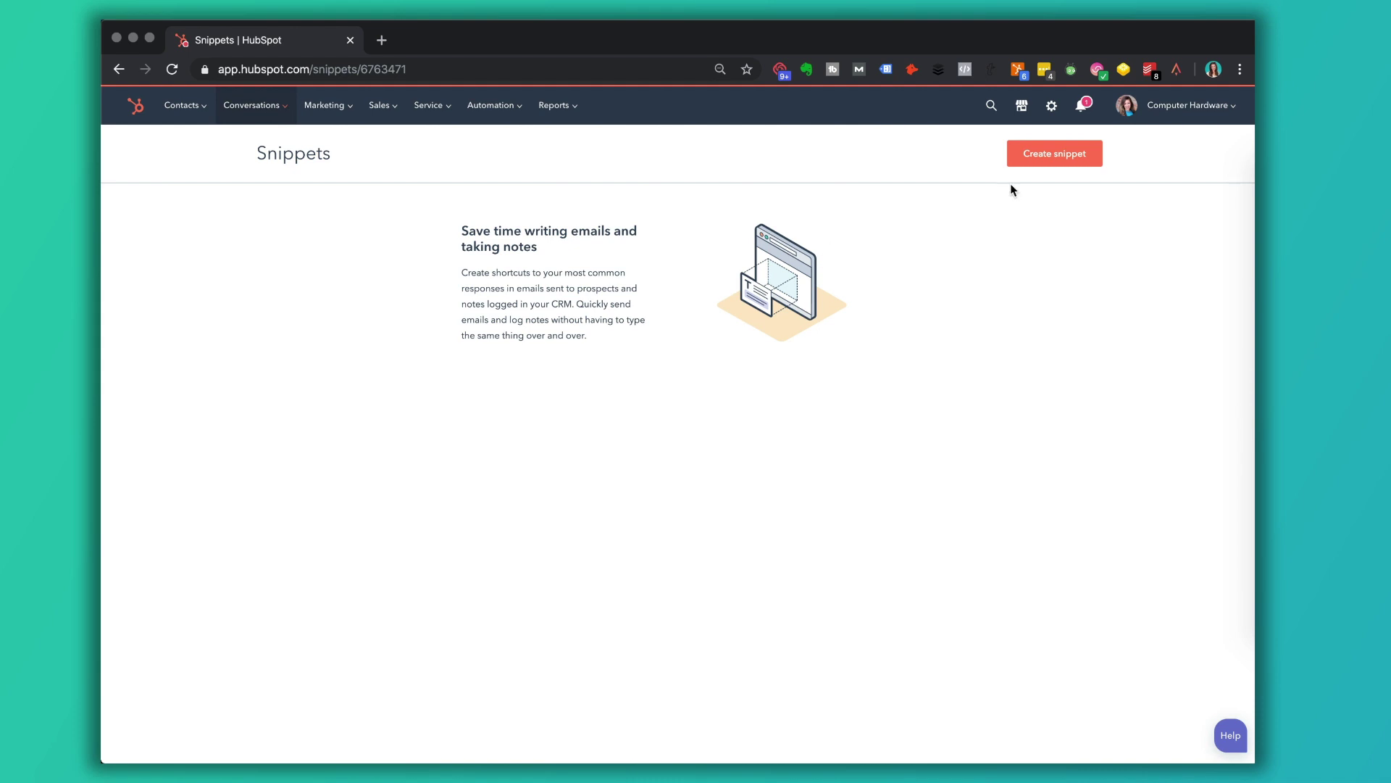
# Open a new snippet form and examine its internal name and shortcut fields.
pyautogui.click(1055, 154)
pyautogui.click(542, 278)
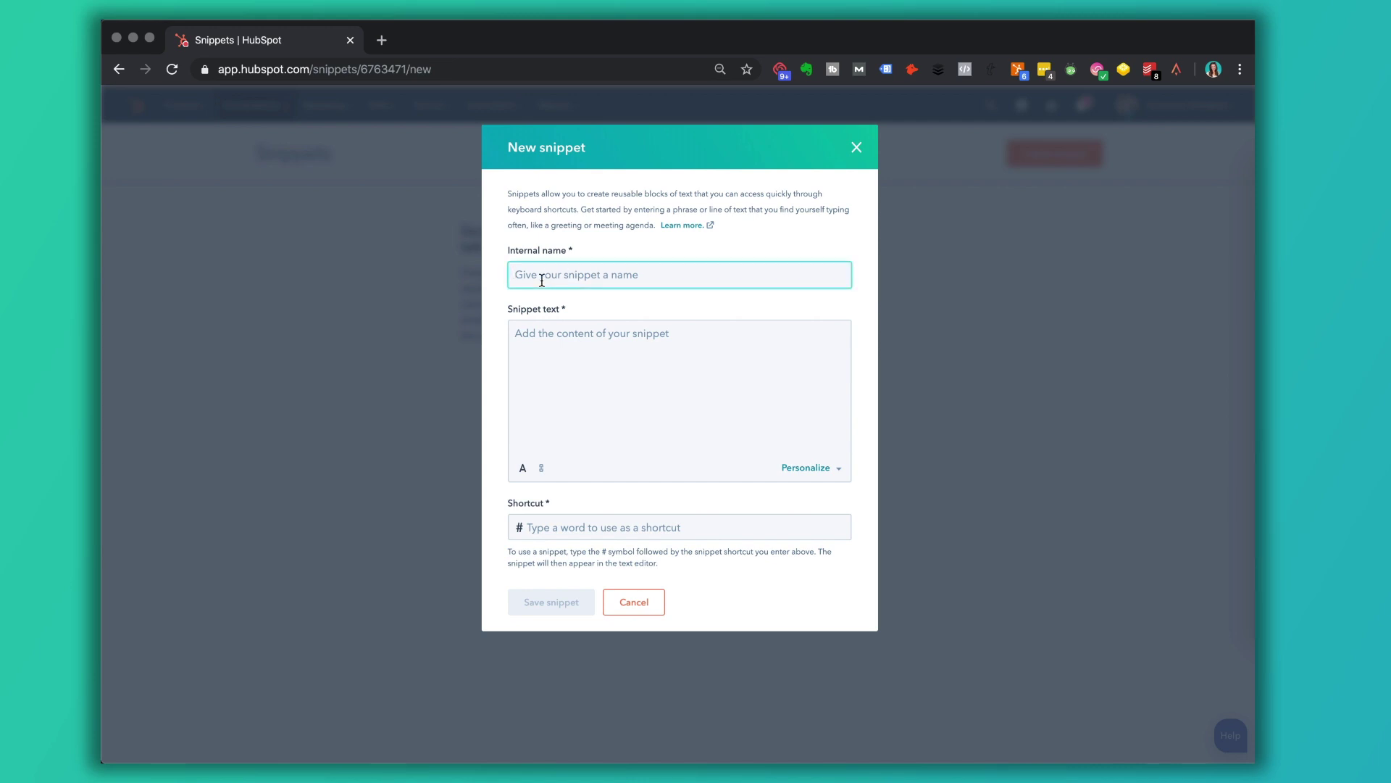
pyautogui.click(545, 534)
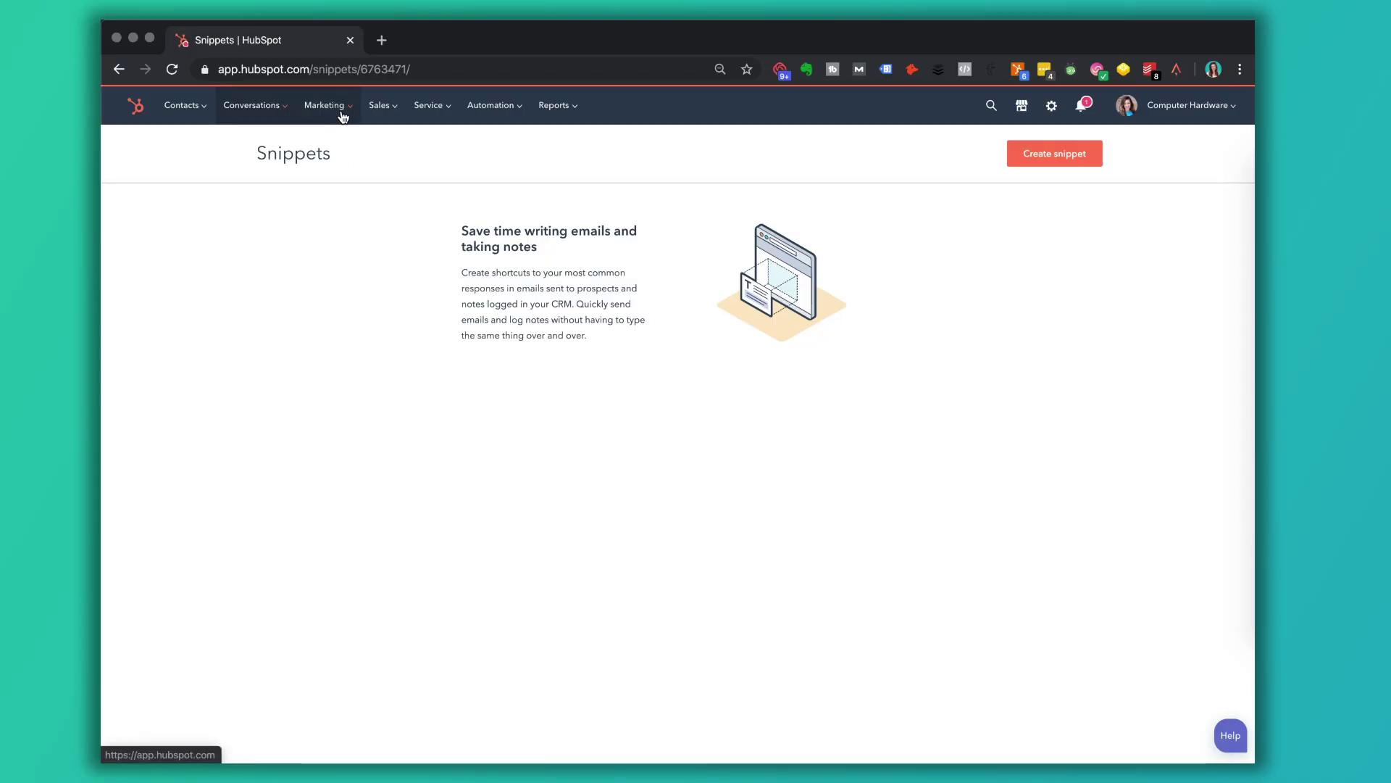
# View the marketing Ads page and the Email page, and open the Forms page.
pyautogui.click(338, 118)
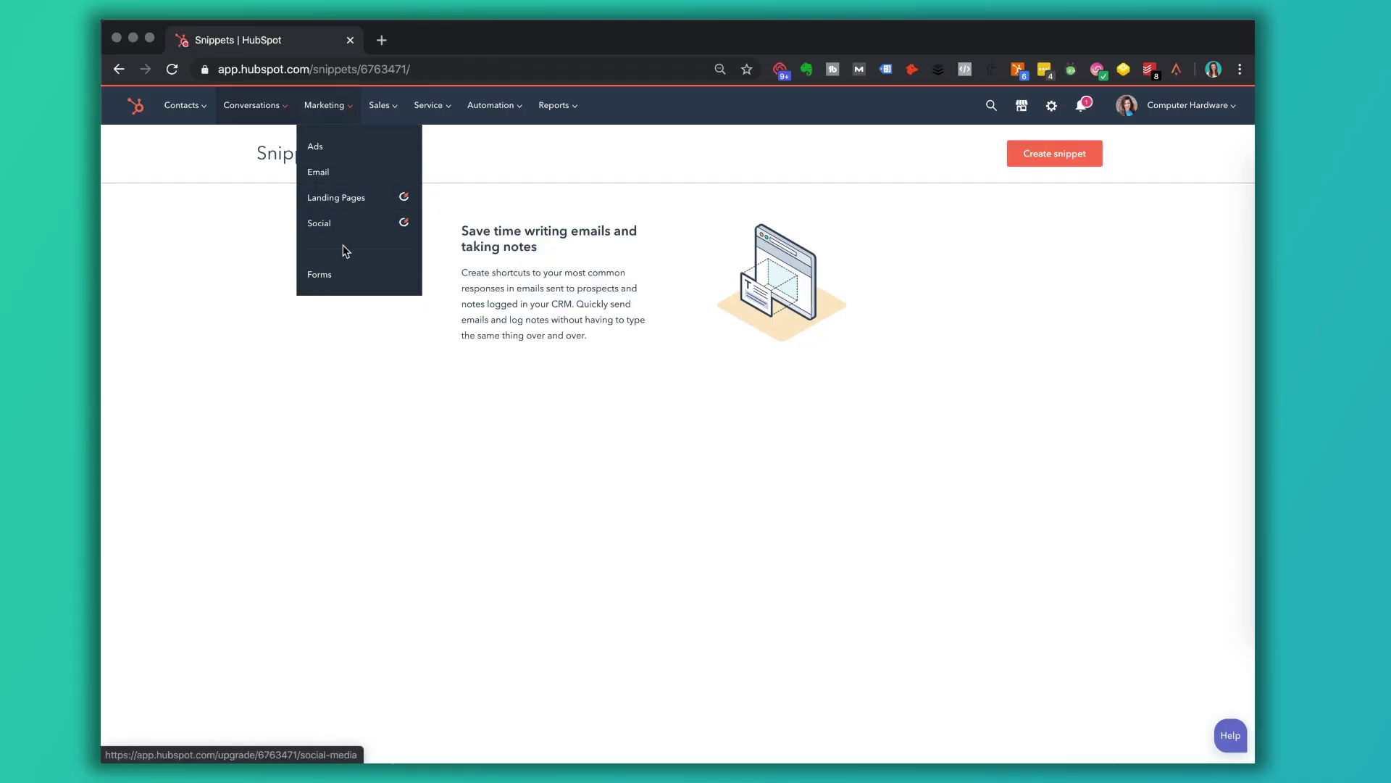
pyautogui.click(334, 157)
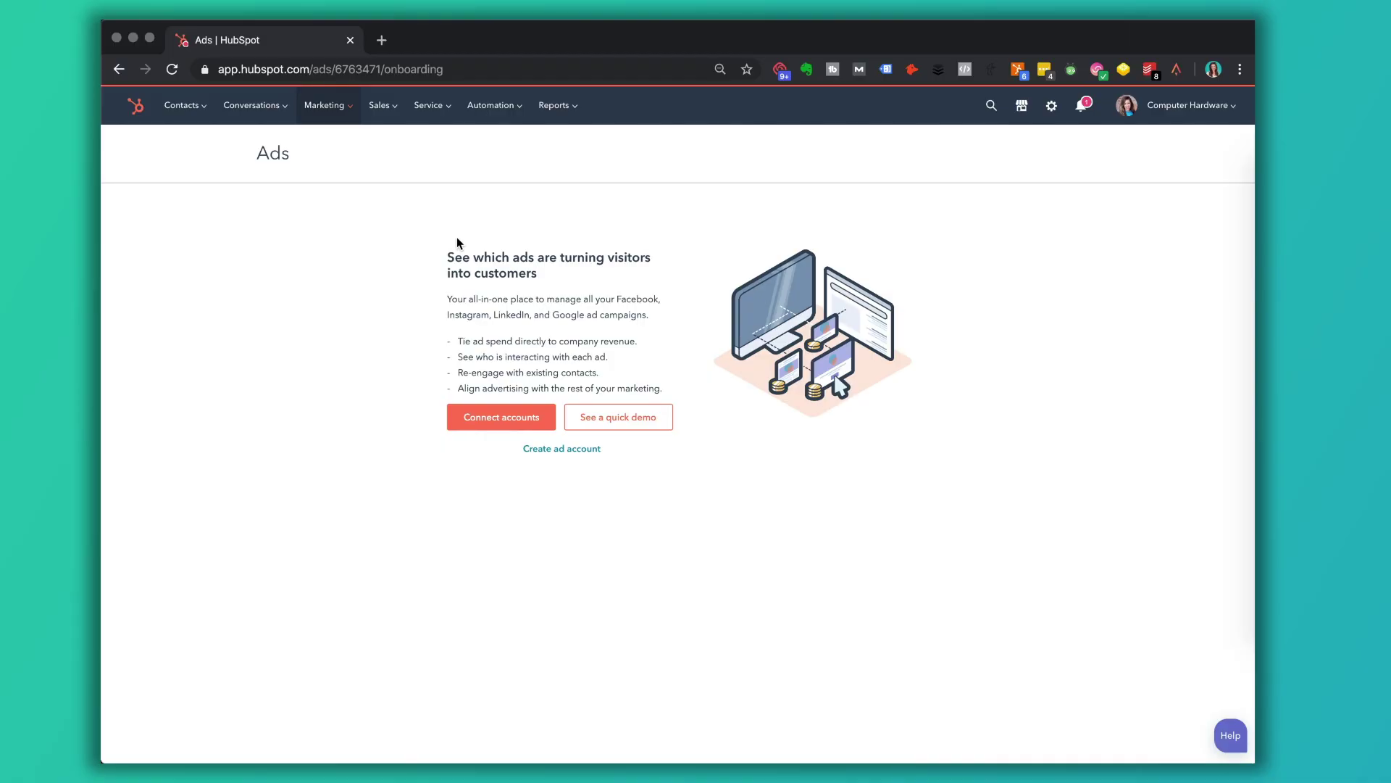
pyautogui.click(345, 110)
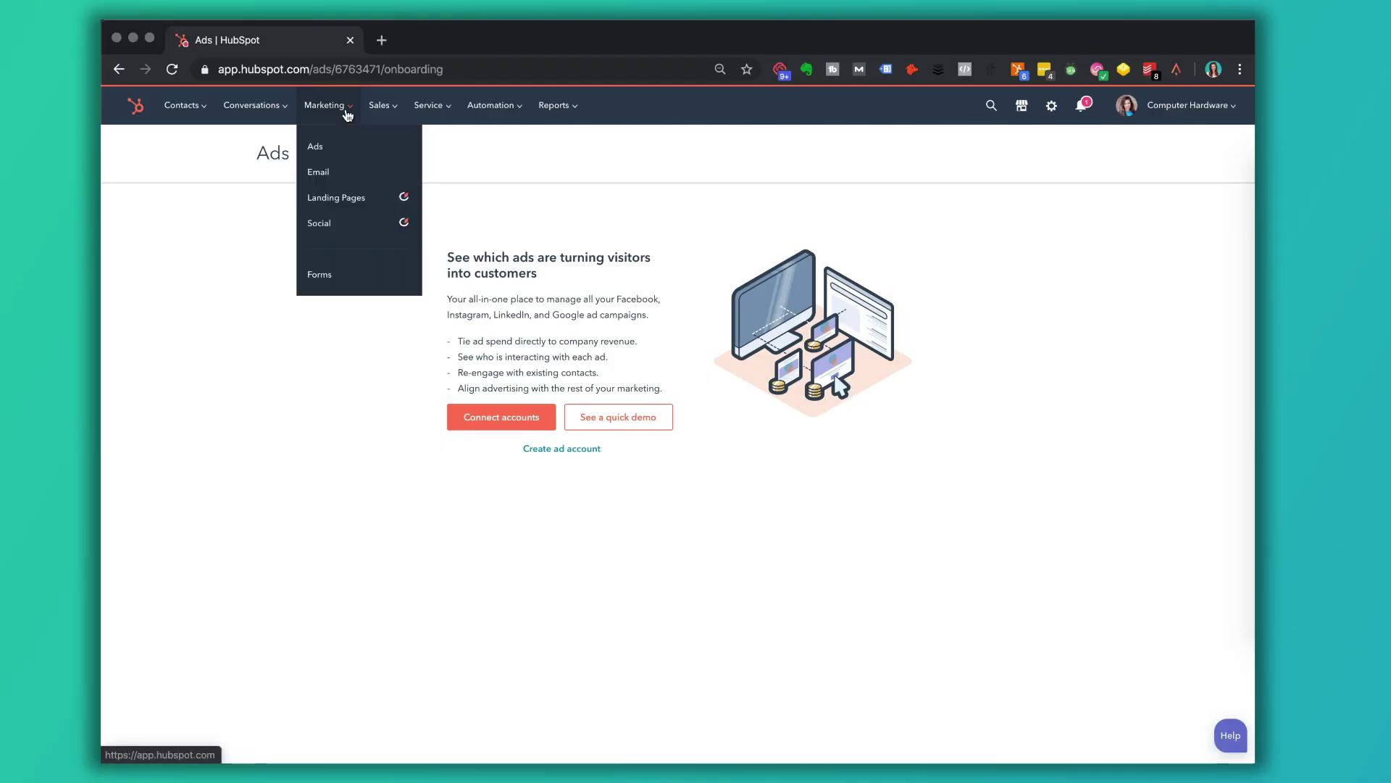
pyautogui.click(336, 177)
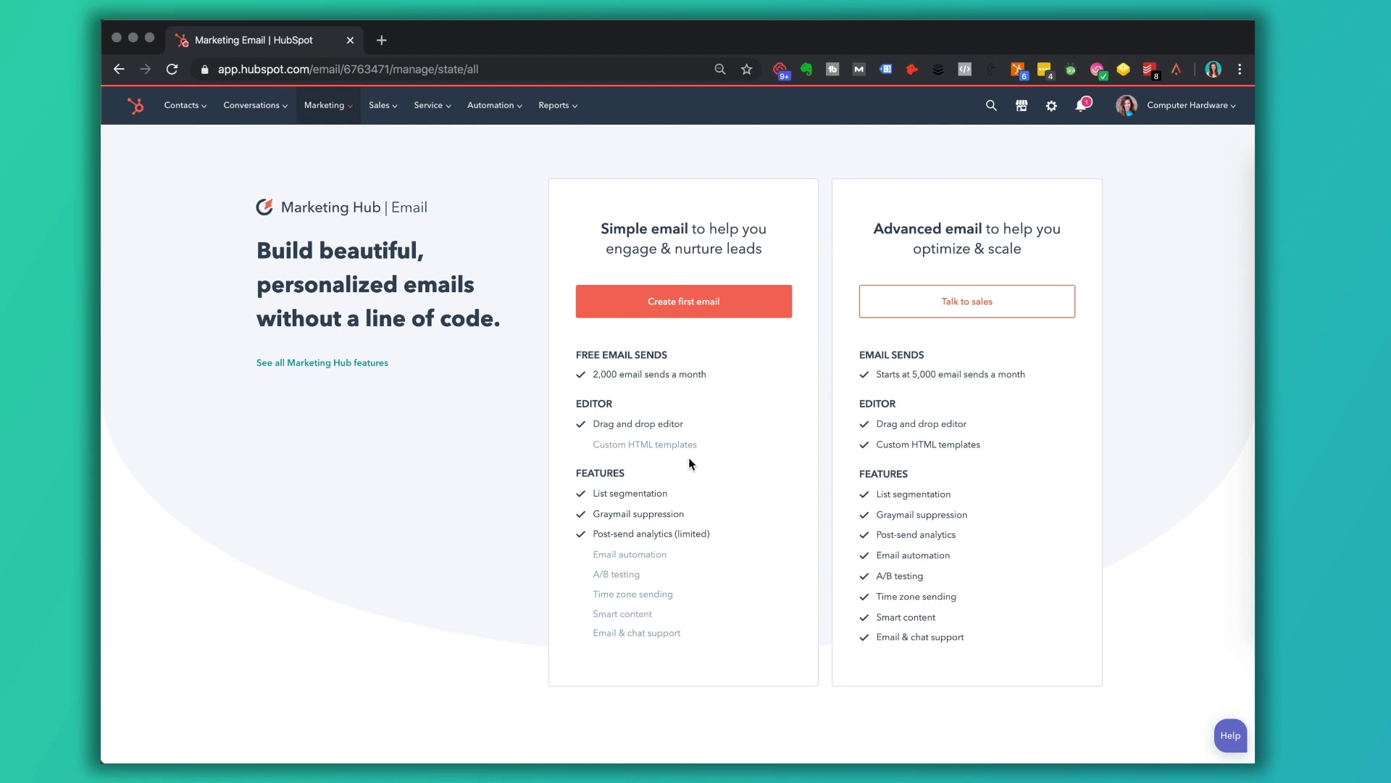
pyautogui.click(344, 114)
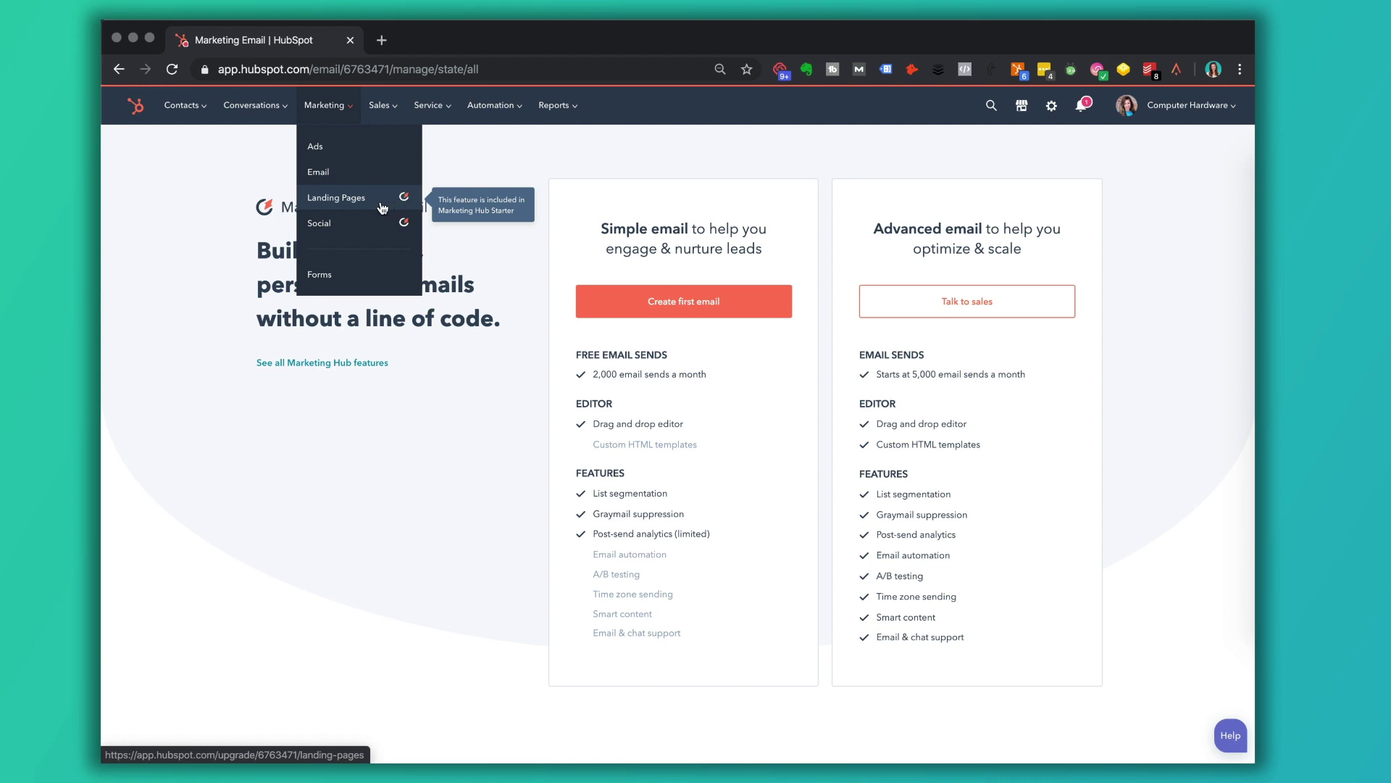
pyautogui.click(333, 275)
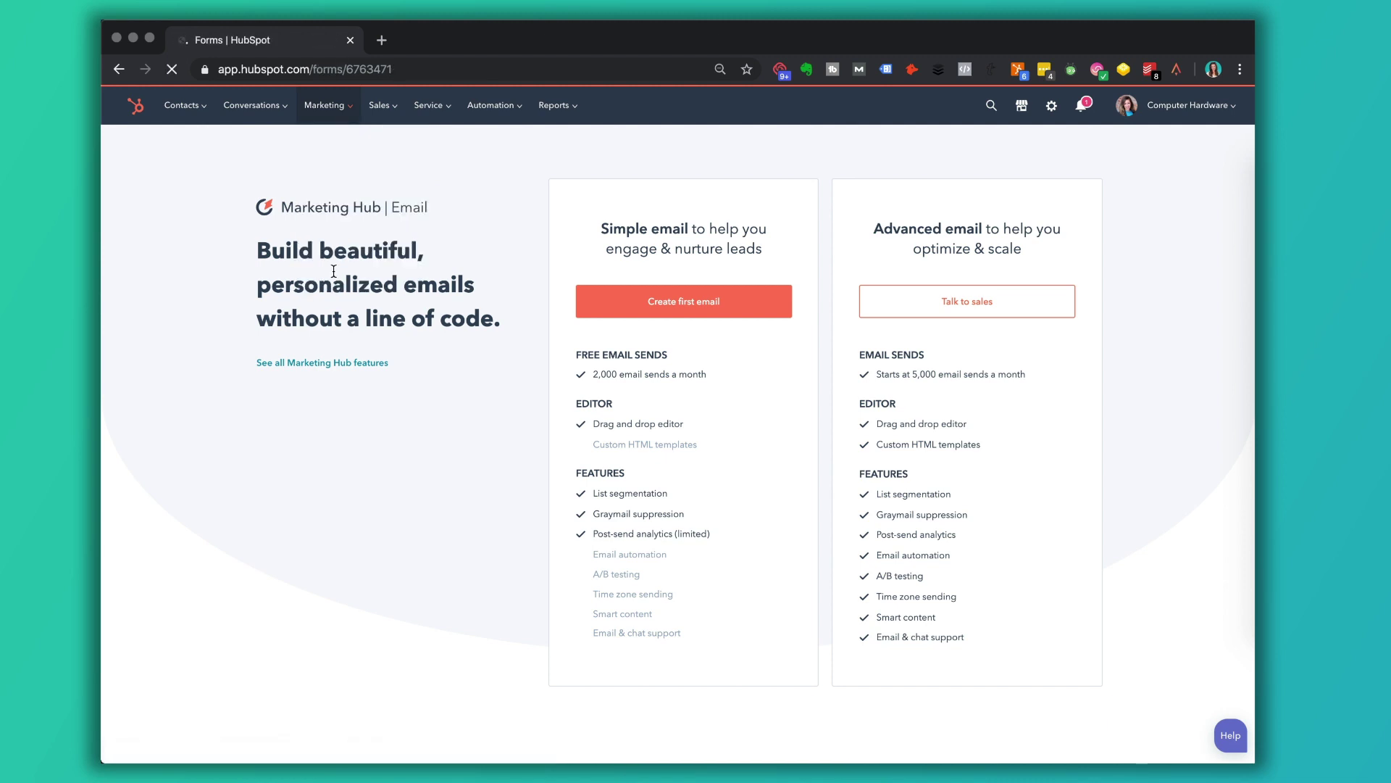
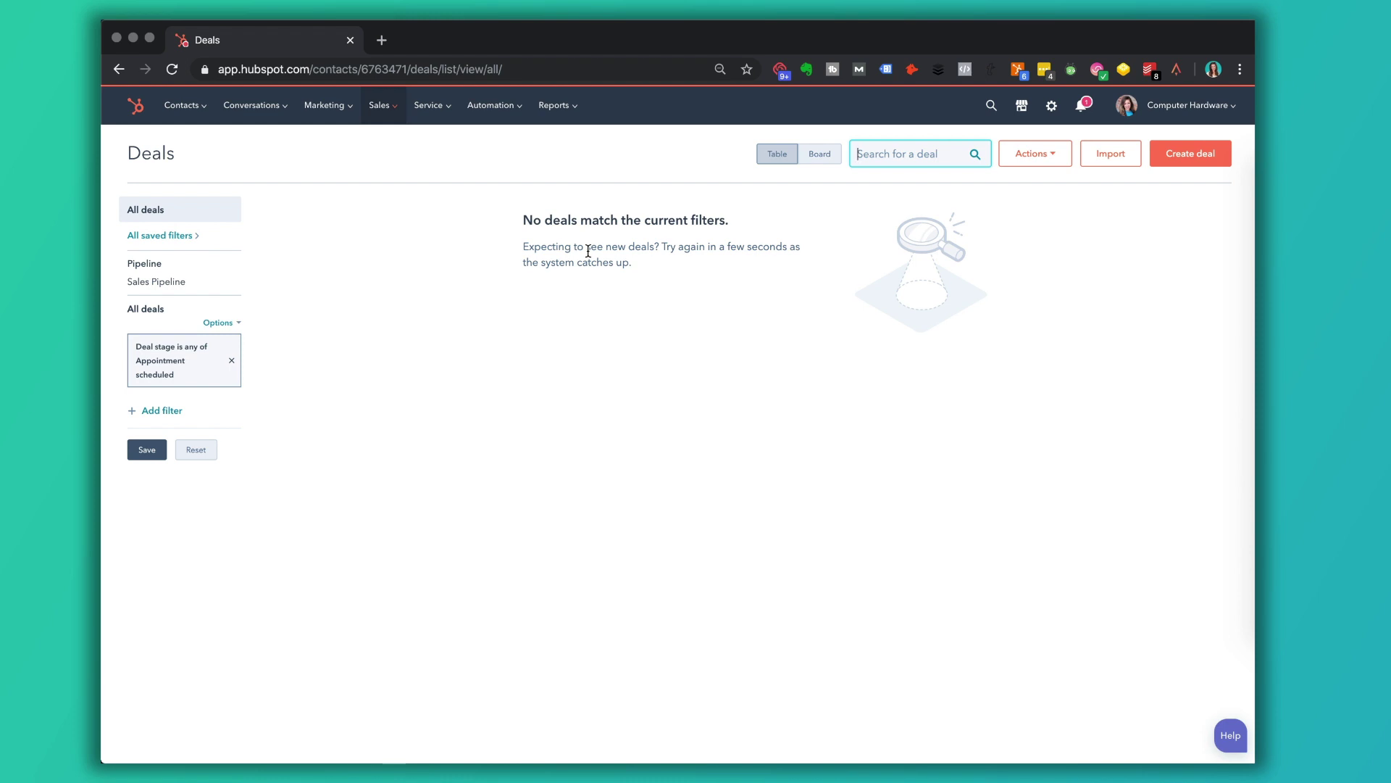
# Create a deal named "Test Deal" with an amount of $5,000, leaving the company and contact associations empty.
pyautogui.click(1197, 161)
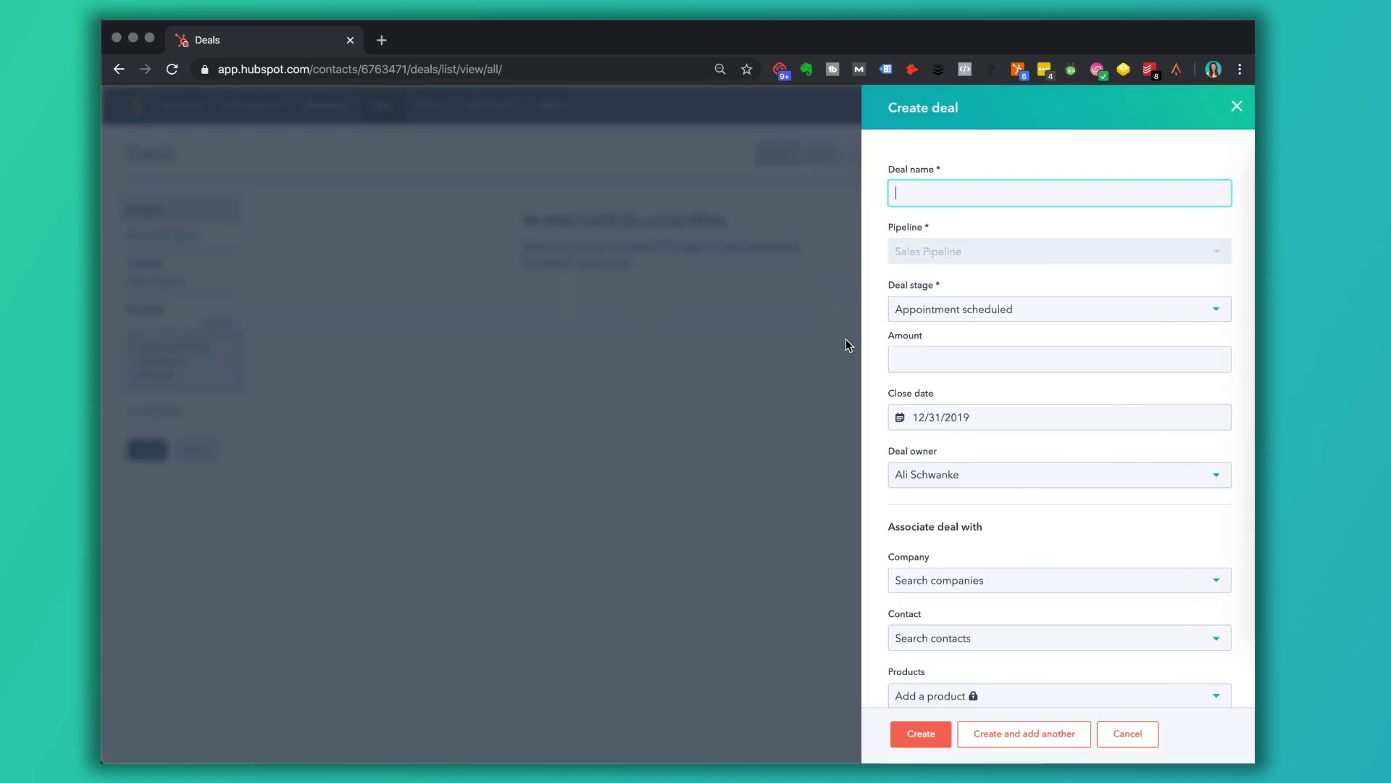
pyautogui.write('Test Deal')
pyautogui.click(904, 359)
pyautogui.write('$5000')
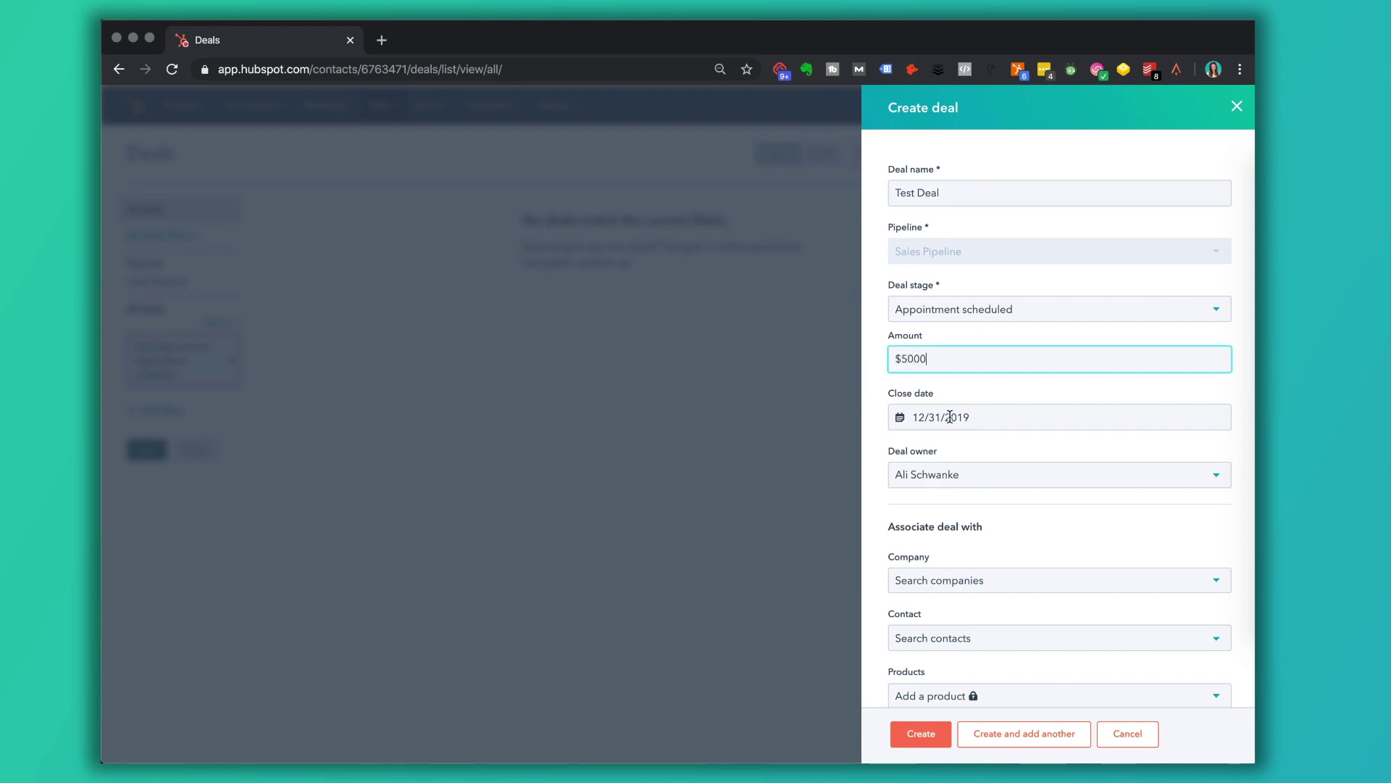
pyautogui.click(950, 418)
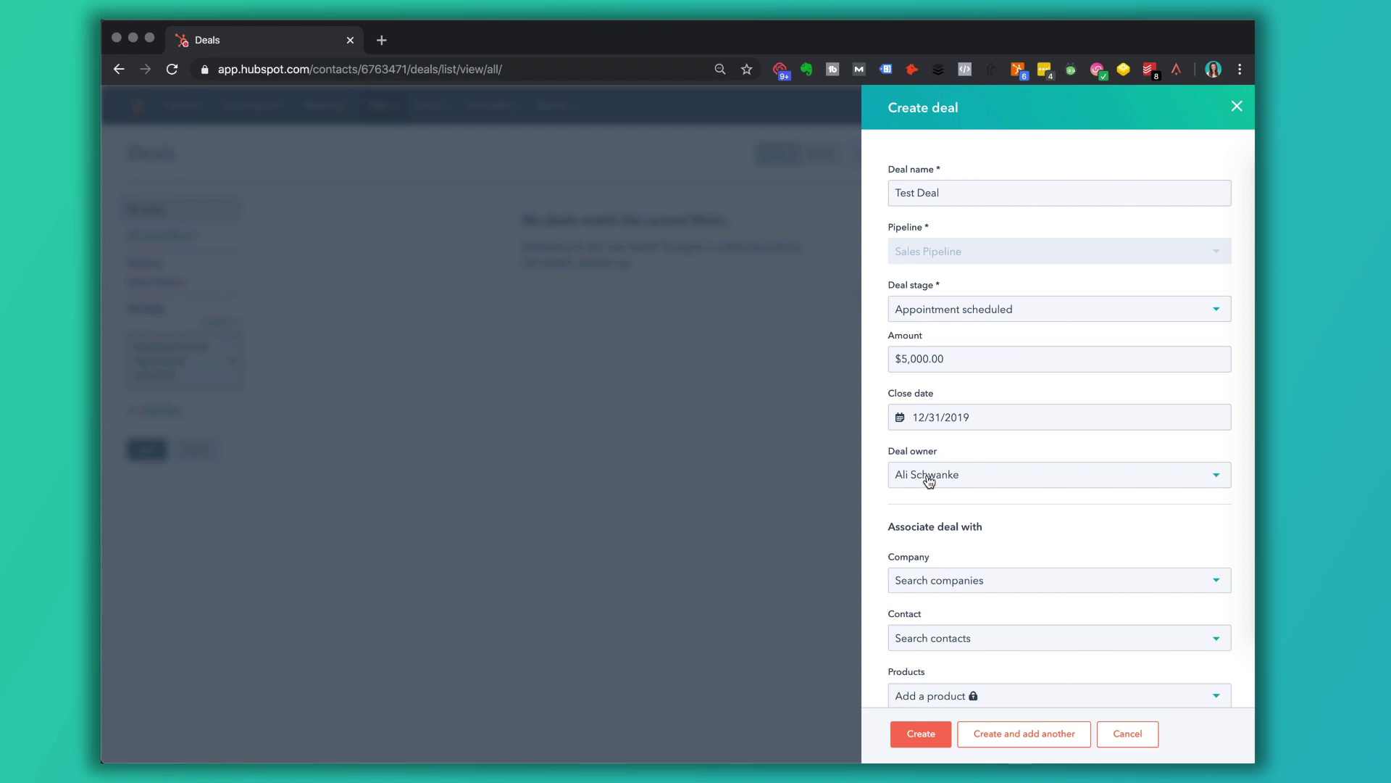
pyautogui.scroll(-2, 935, 489)
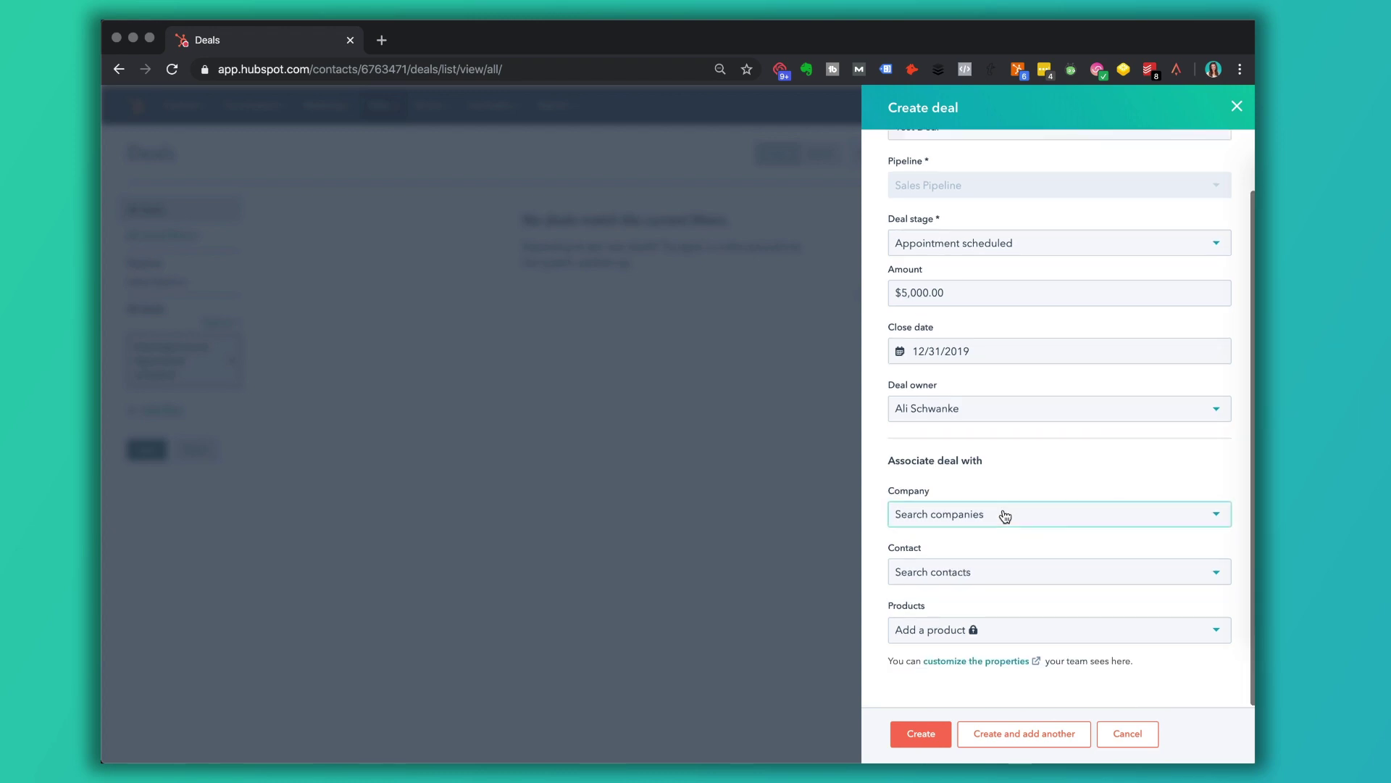
pyautogui.click(989, 514)
pyautogui.click(1015, 462)
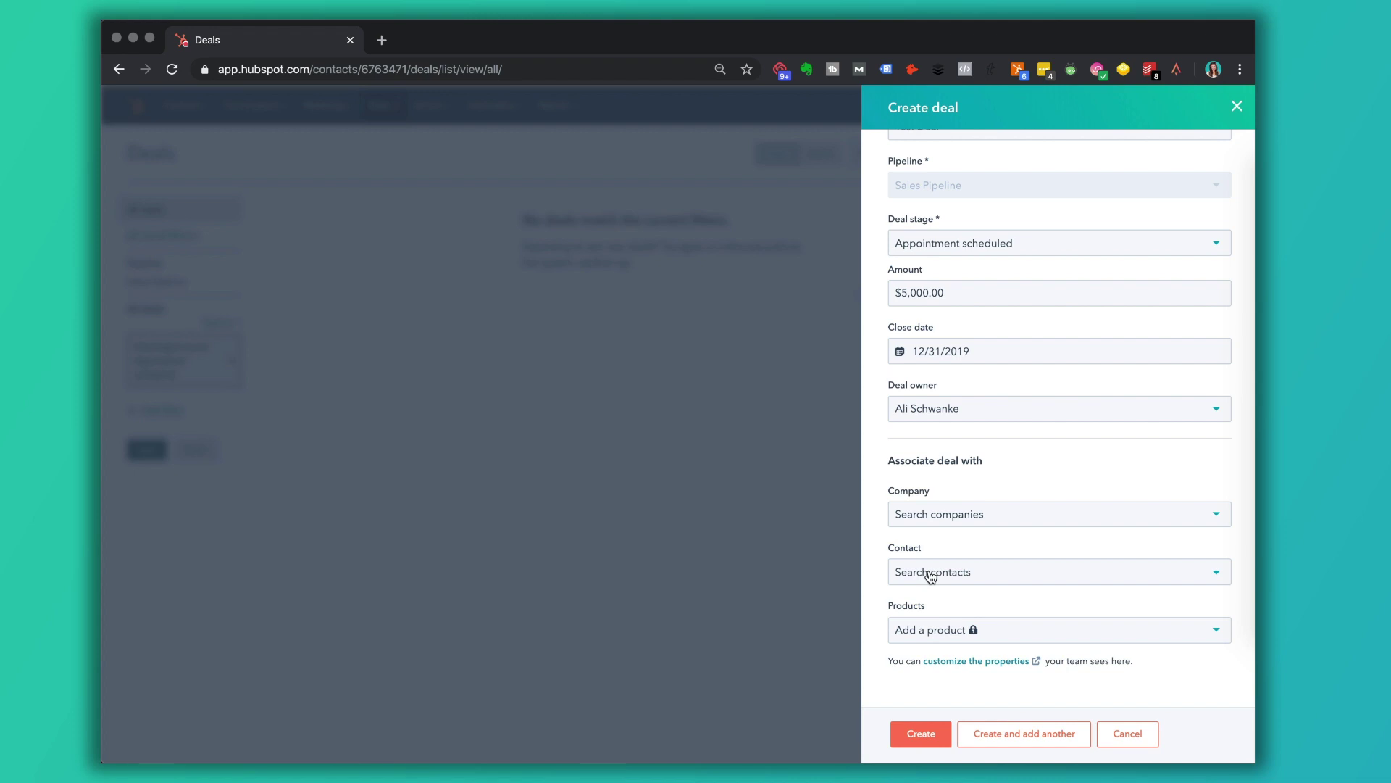
pyautogui.click(927, 734)
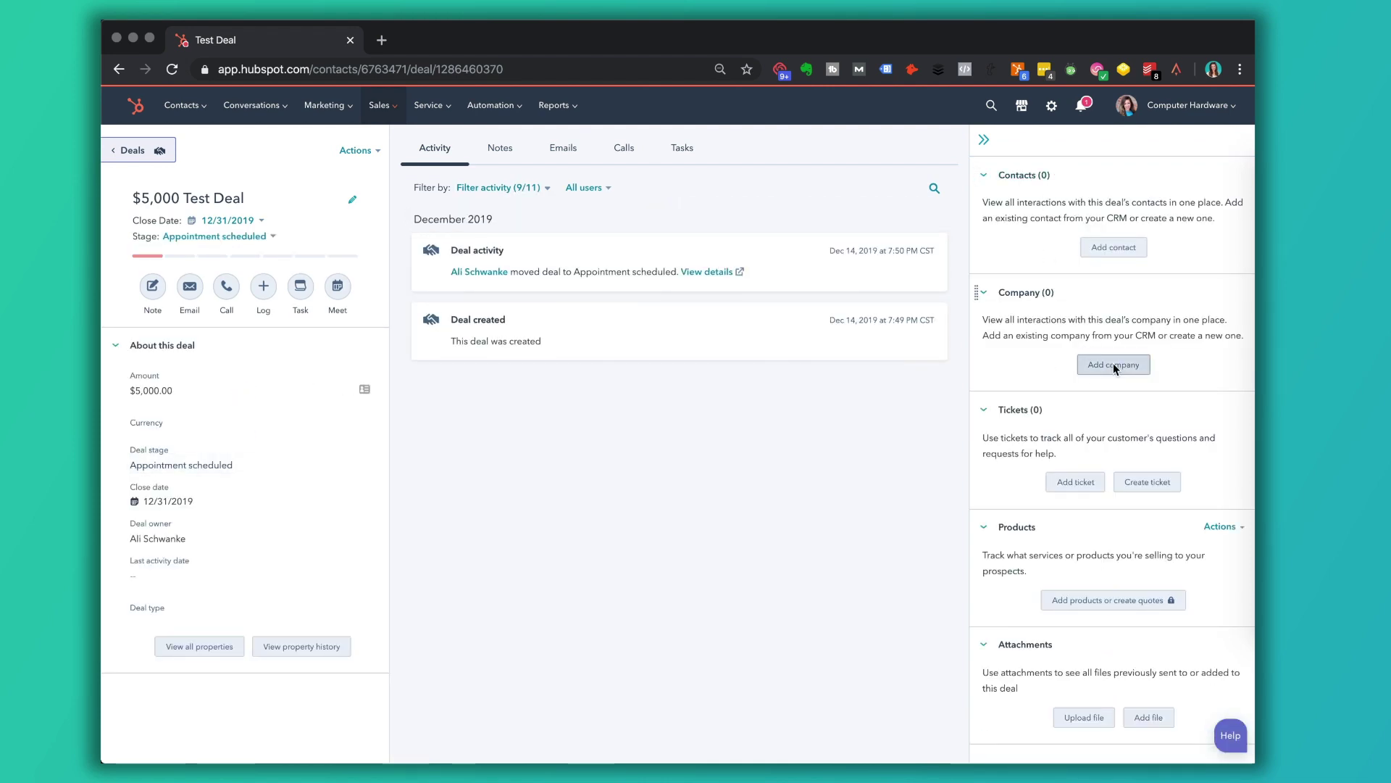
# Find the company Arlington Schools by searching for "school" and associate it with the deal.
pyautogui.click(1113, 364)
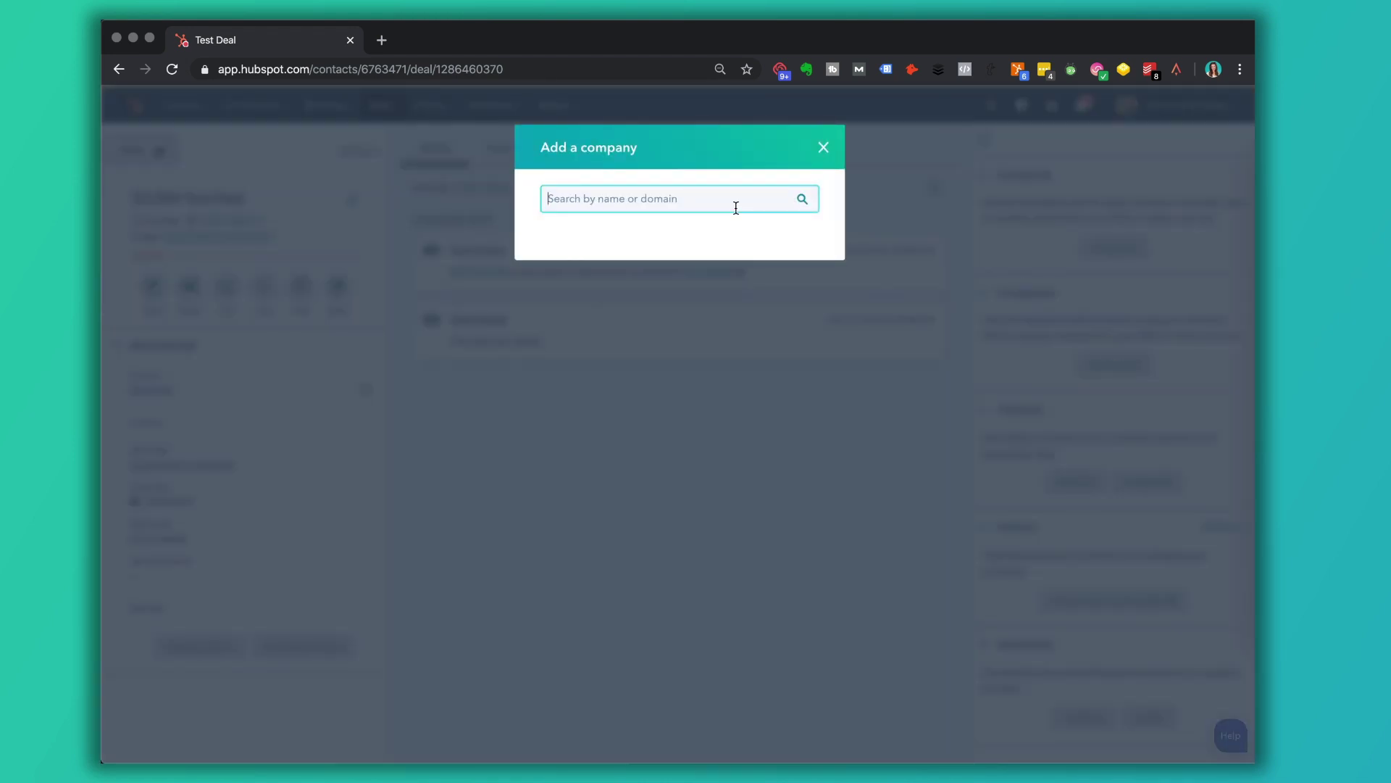
pyautogui.write('school')
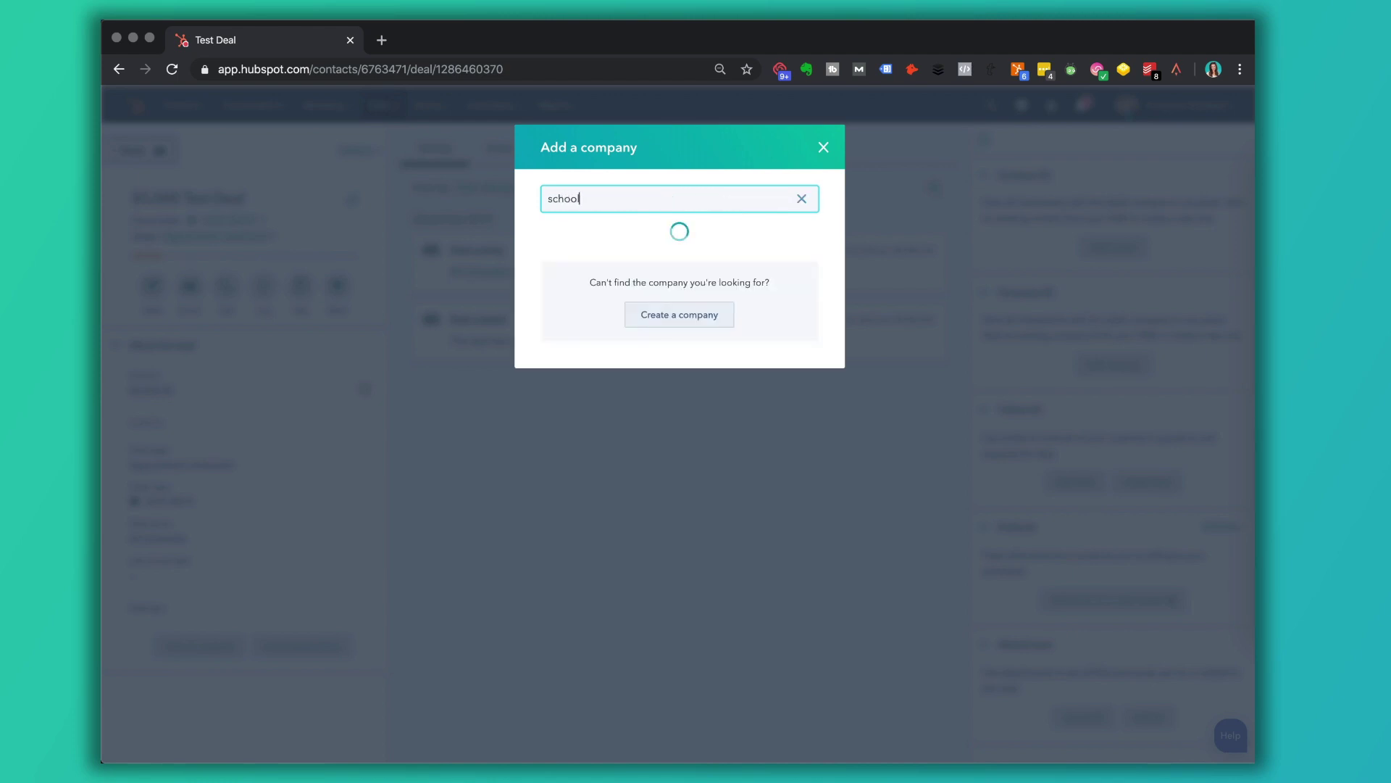
pyautogui.click(798, 260)
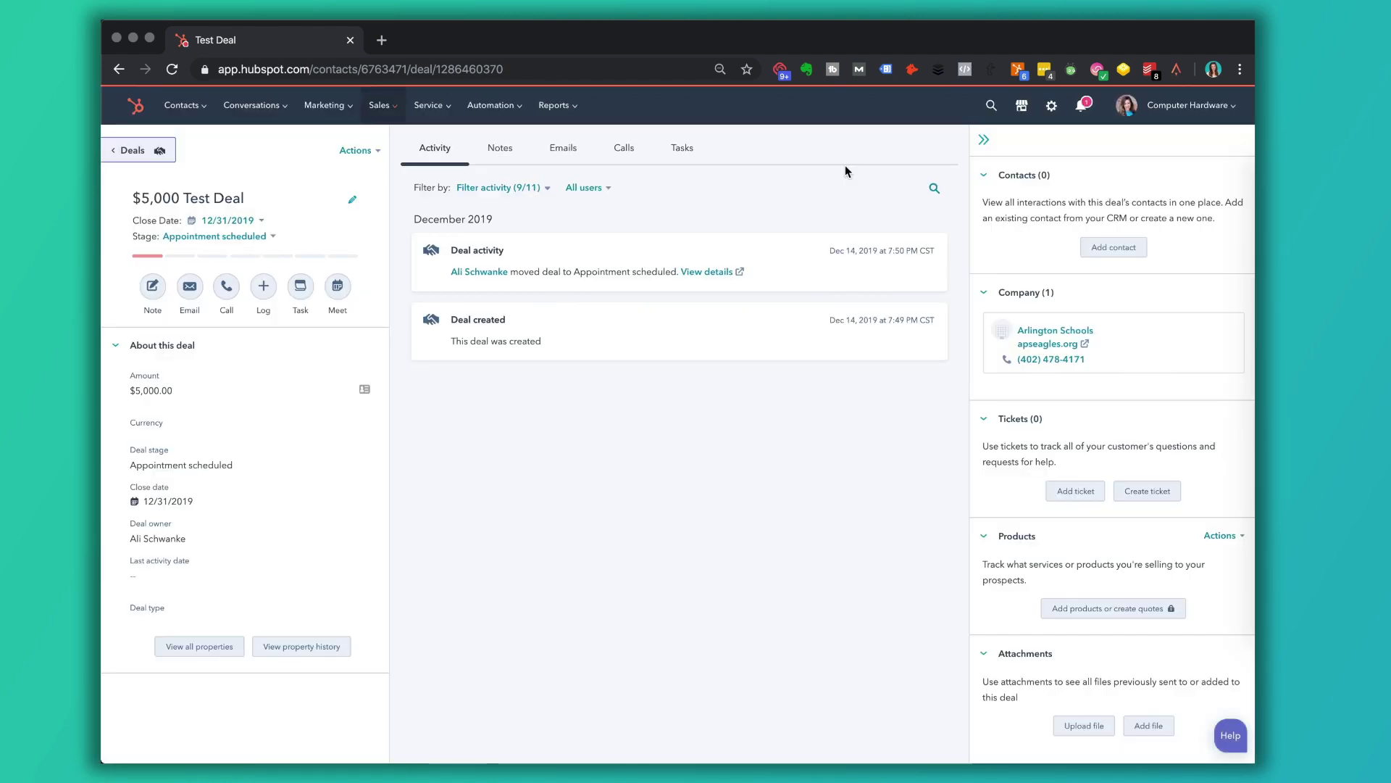
# Check the test deal on the Arlington Schools company record, and view the deals list as a board.
pyautogui.click(1055, 331)
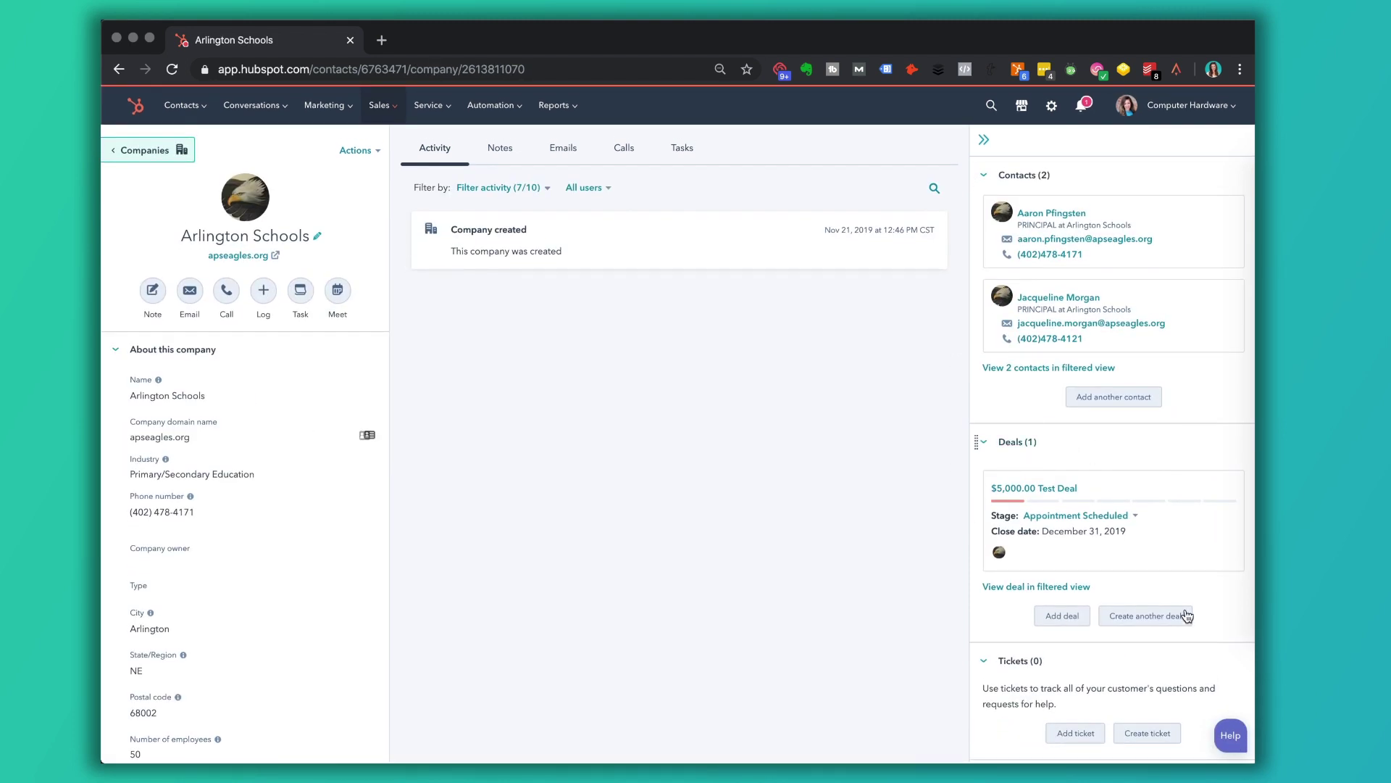
pyautogui.click(1030, 490)
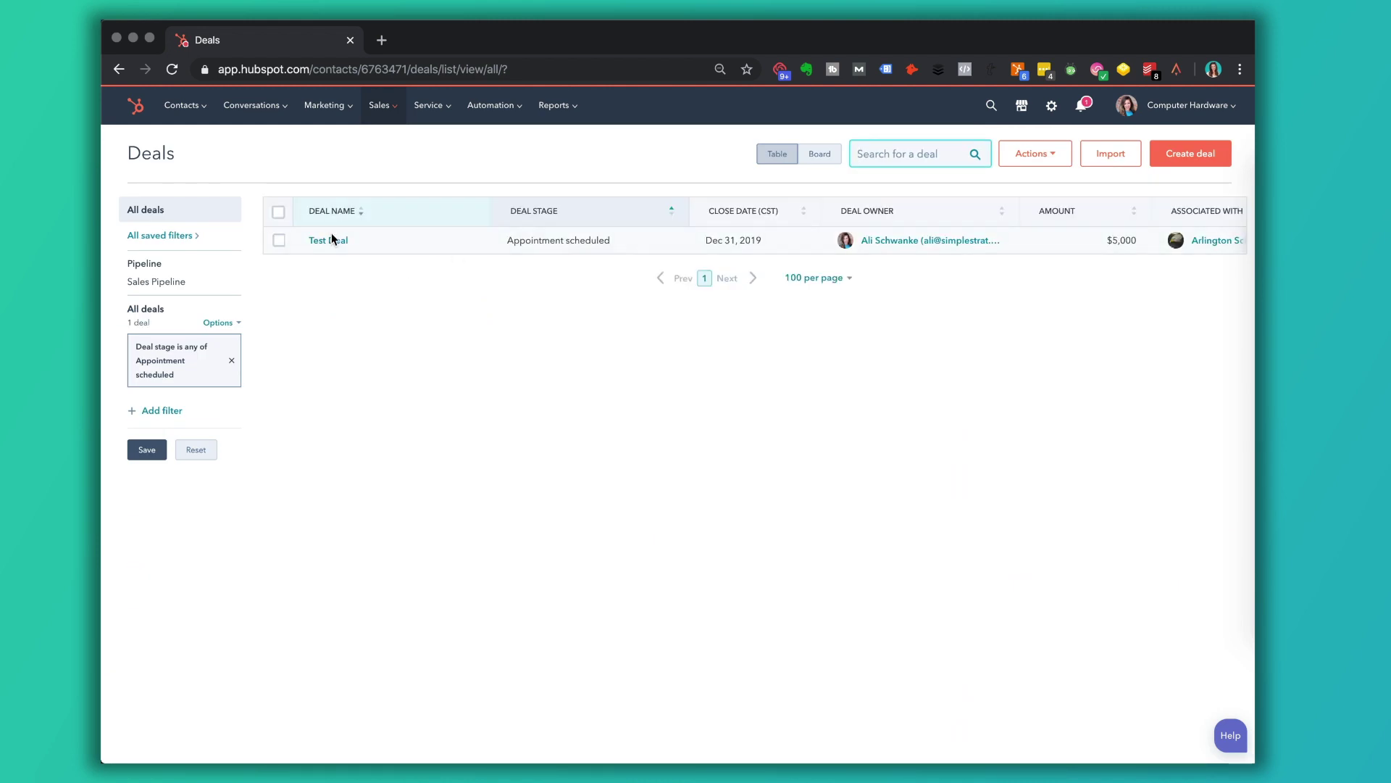
pyautogui.click(821, 155)
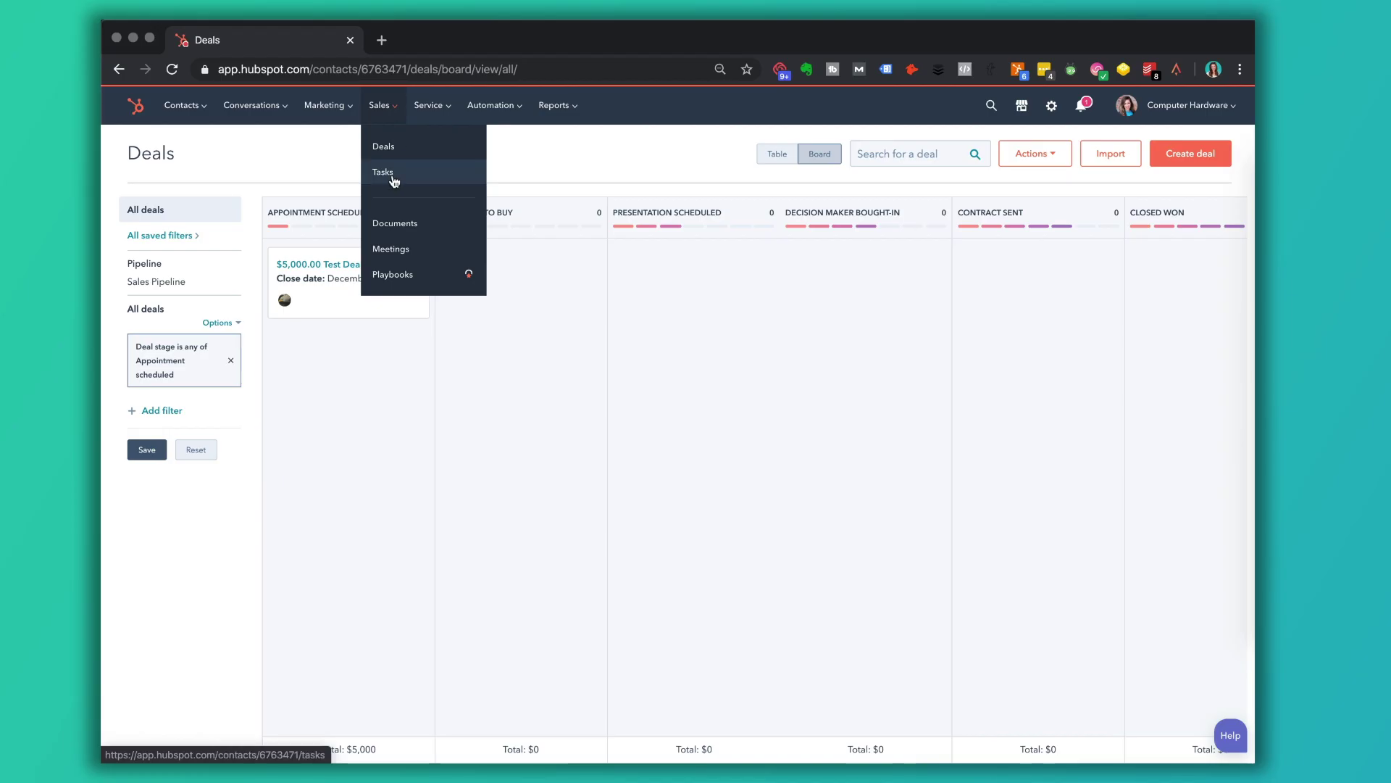
# Fill in a new sales task with a follow-up title, type To-do and priority High.
pyautogui.click(393, 177)
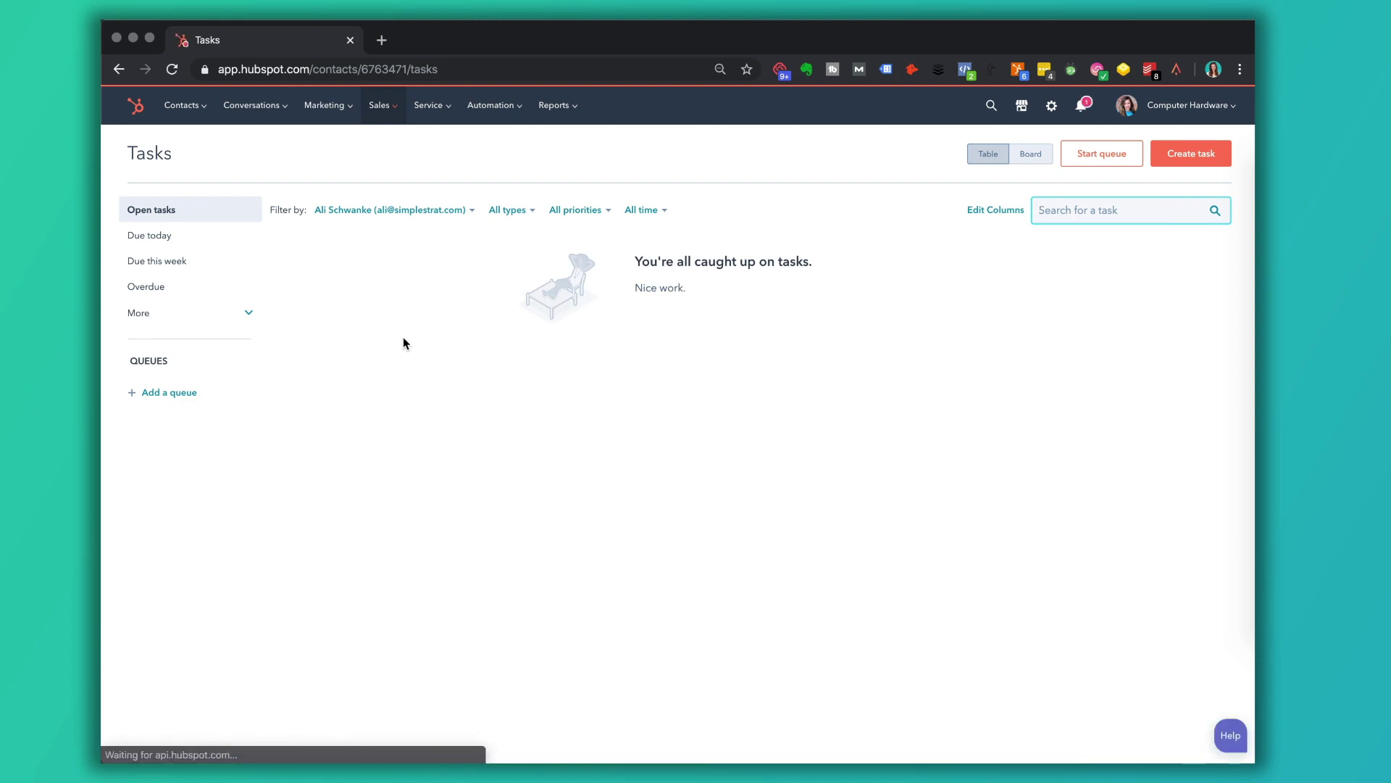
pyautogui.click(1216, 160)
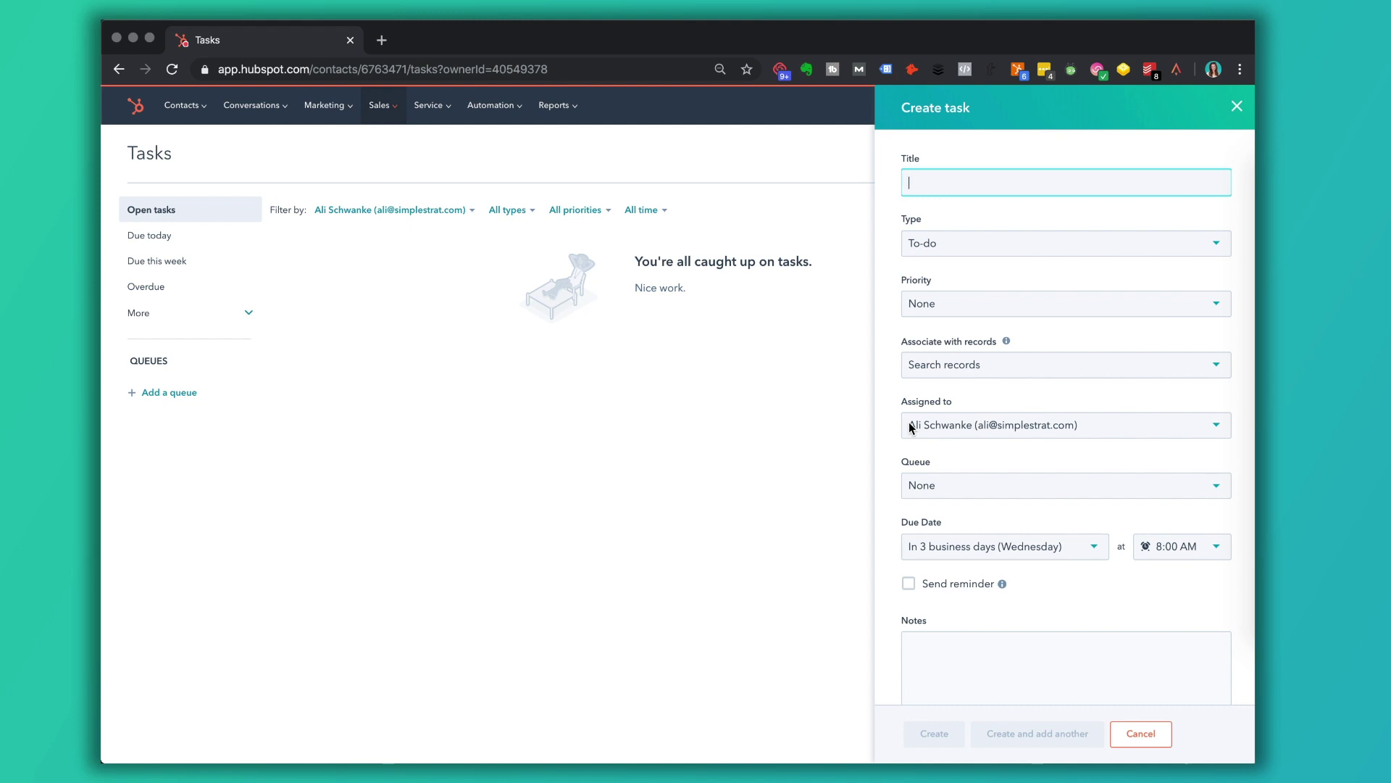
pyautogui.write('F')
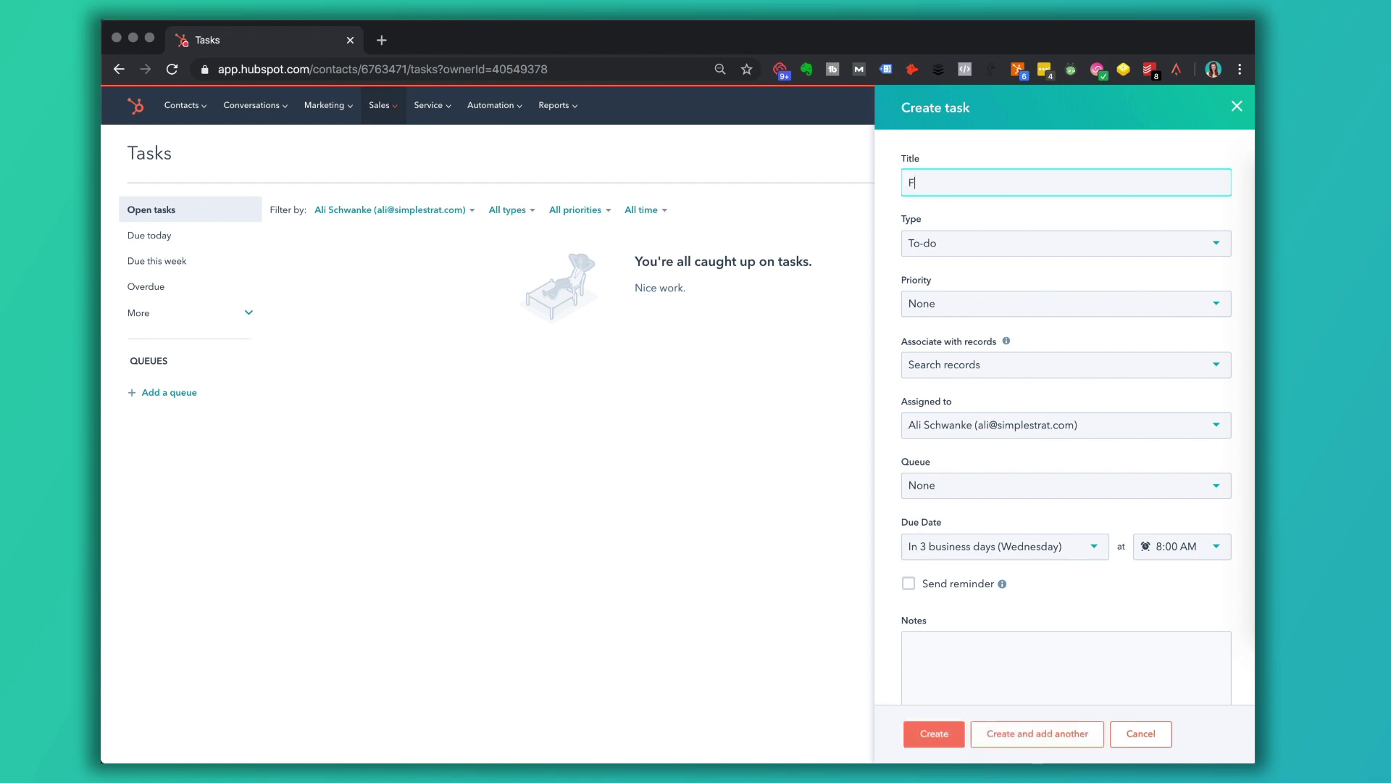
pyautogui.write('ollow up with Bob')
pyautogui.click(1011, 250)
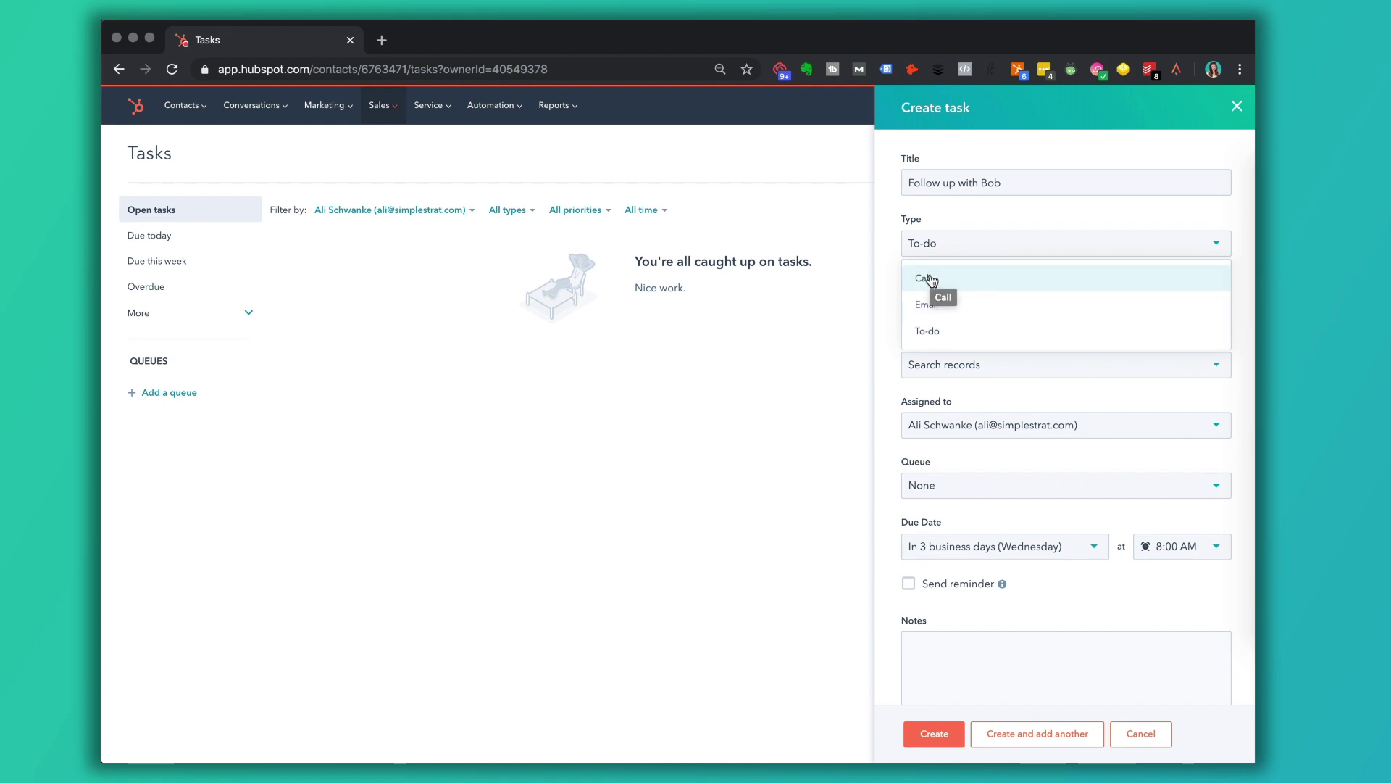
pyautogui.click(932, 335)
pyautogui.click(961, 299)
pyautogui.click(956, 363)
# Search the records for "school", associate the first listed contact with the task, and review the remaining task fields.
pyautogui.click(959, 367)
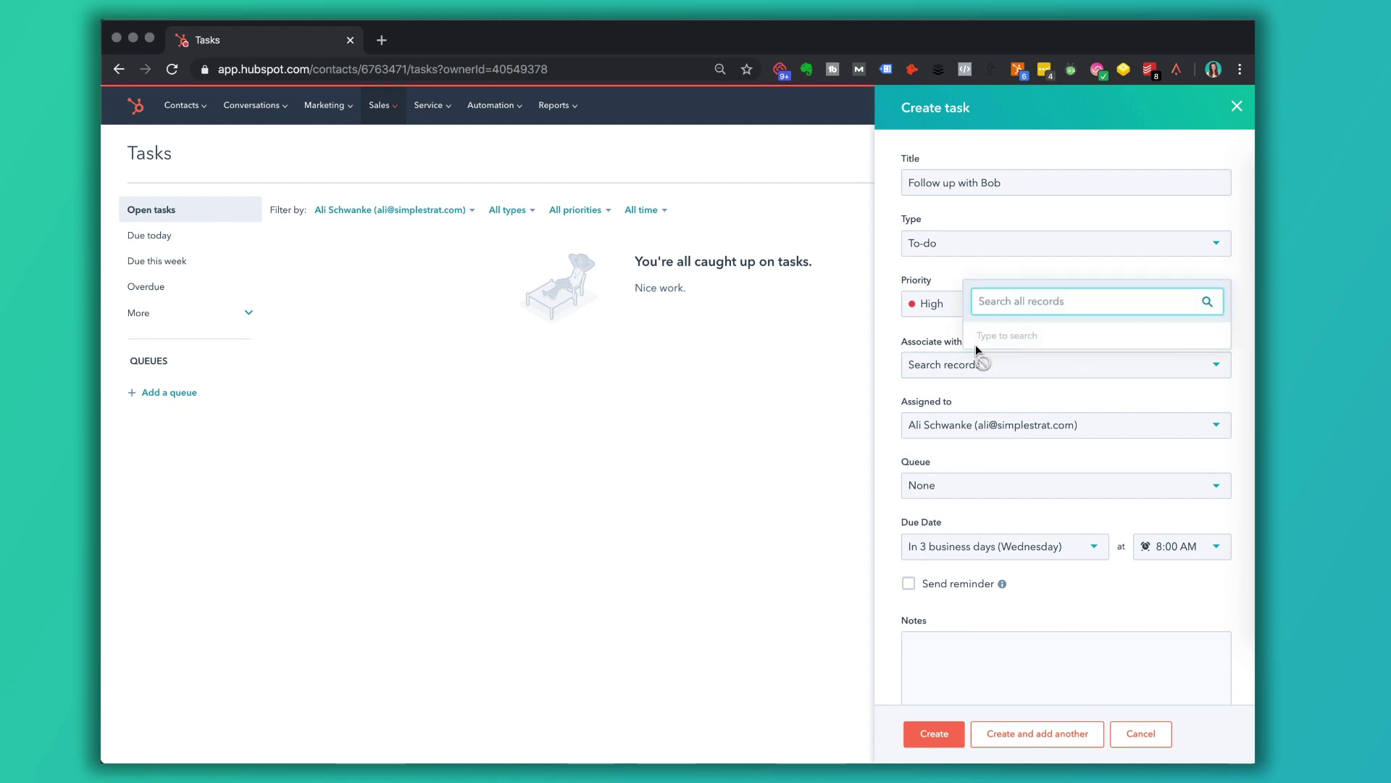
pyautogui.write('school')
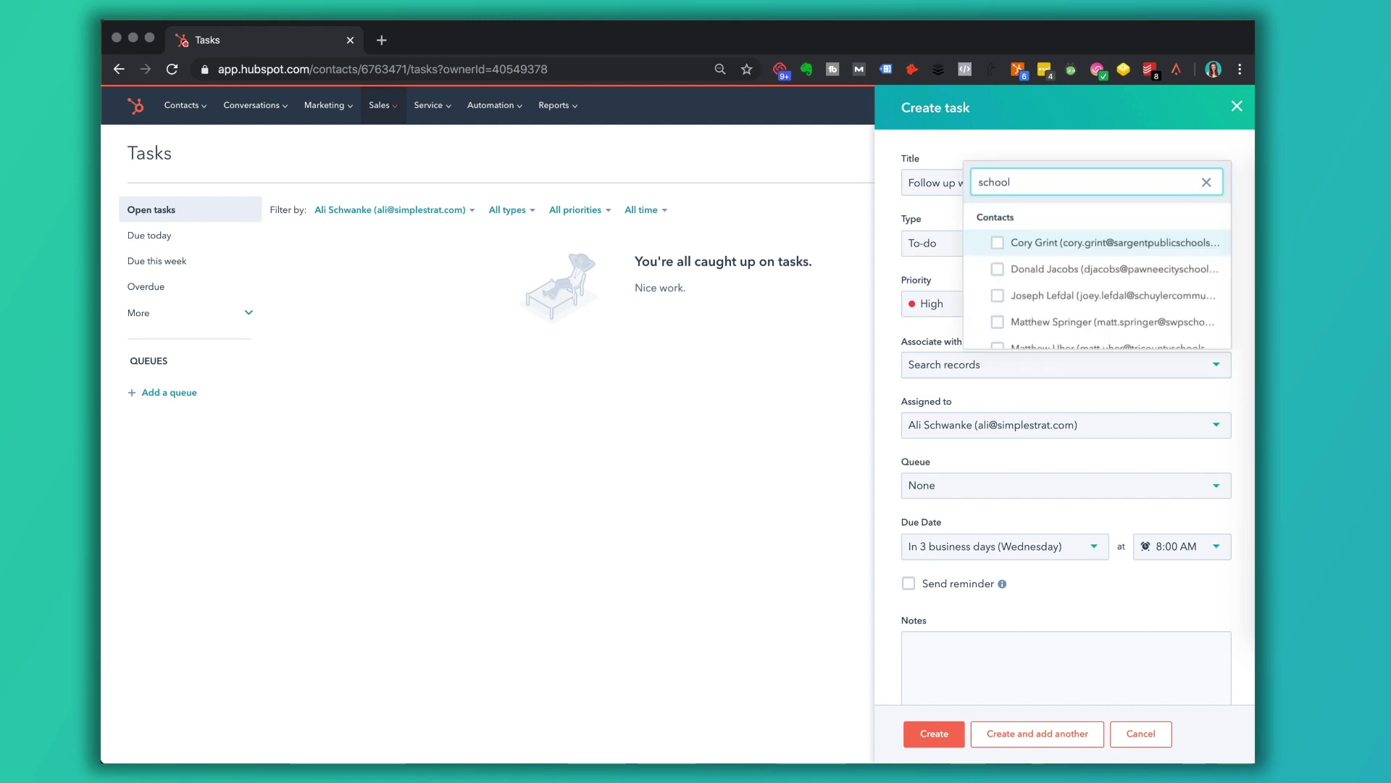
pyautogui.click(998, 244)
pyautogui.click(880, 468)
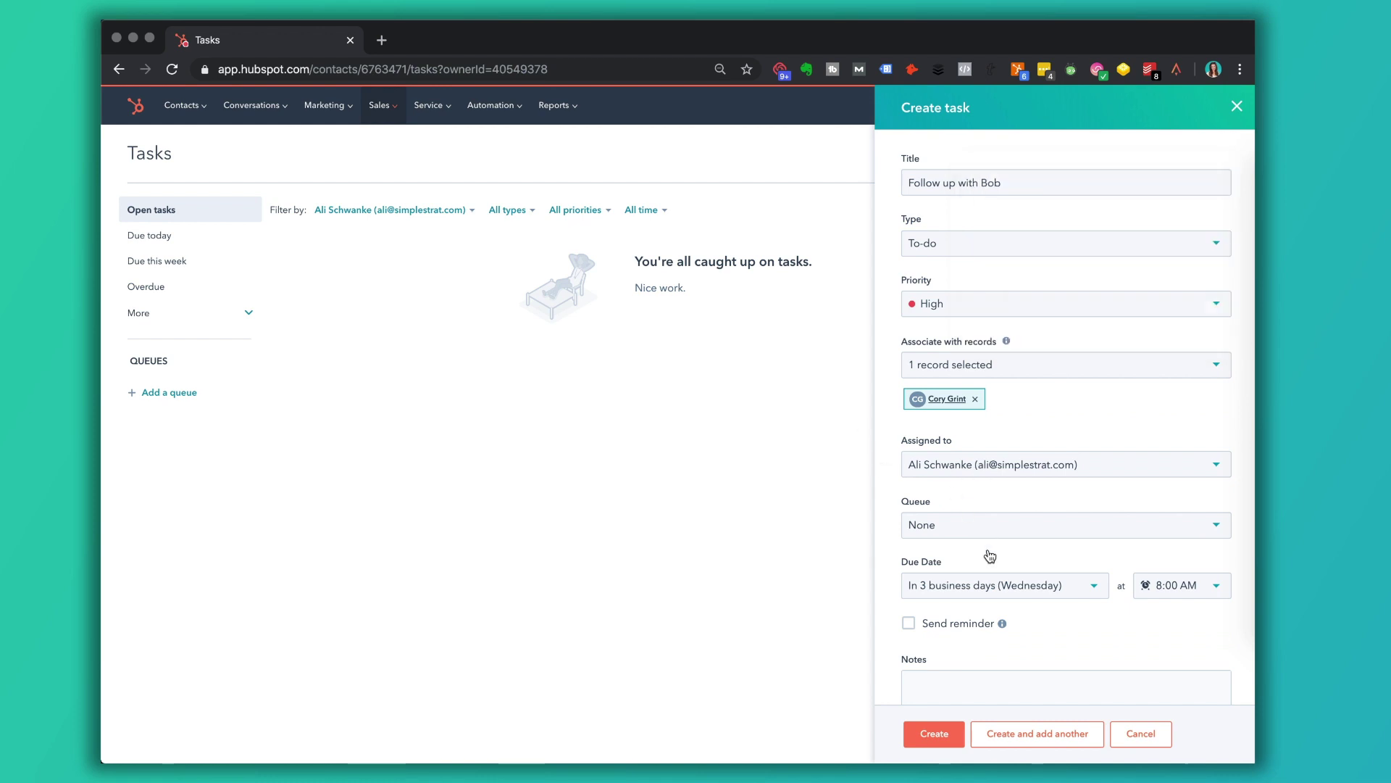
pyautogui.scroll(-3, 990, 555)
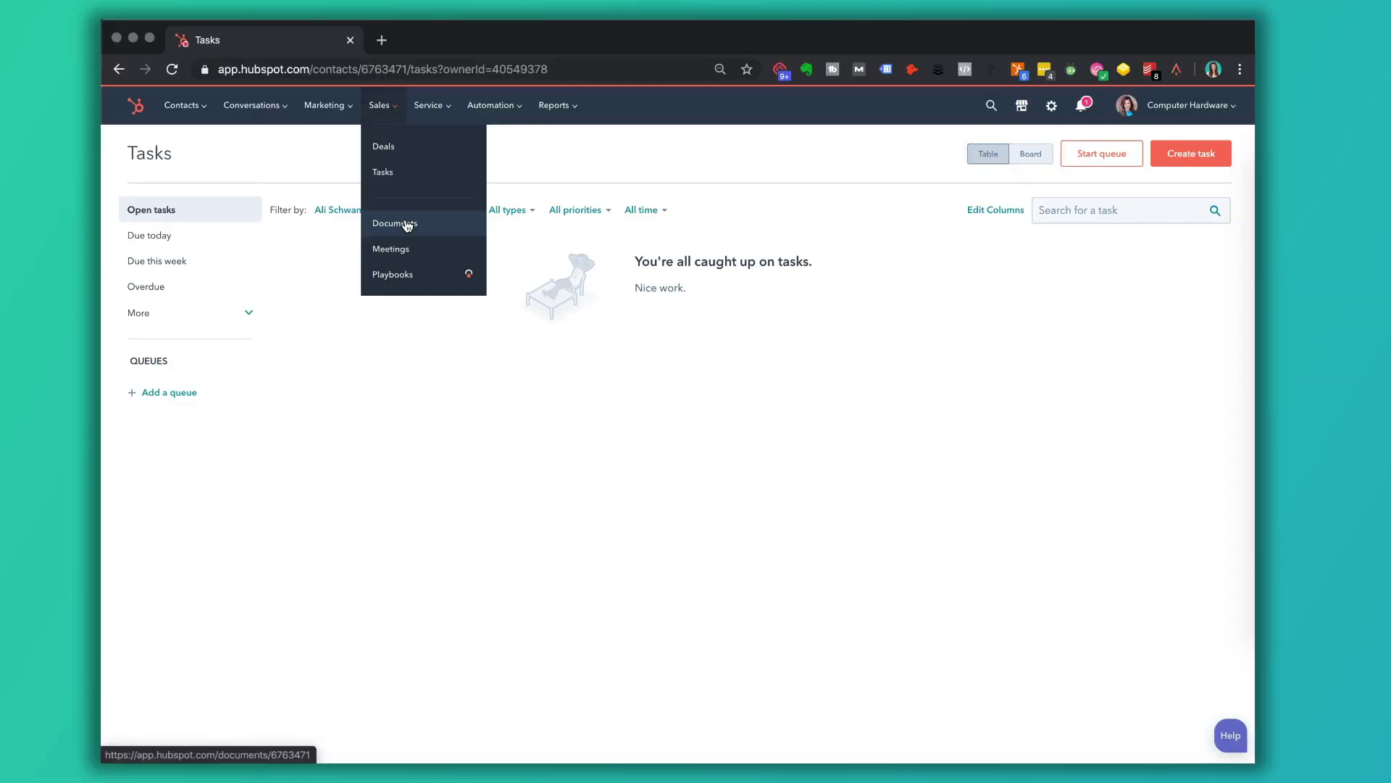
# Open the sales documents library, browse the Desktop folder for a file to upload, and cancel the upload.
pyautogui.click(406, 223)
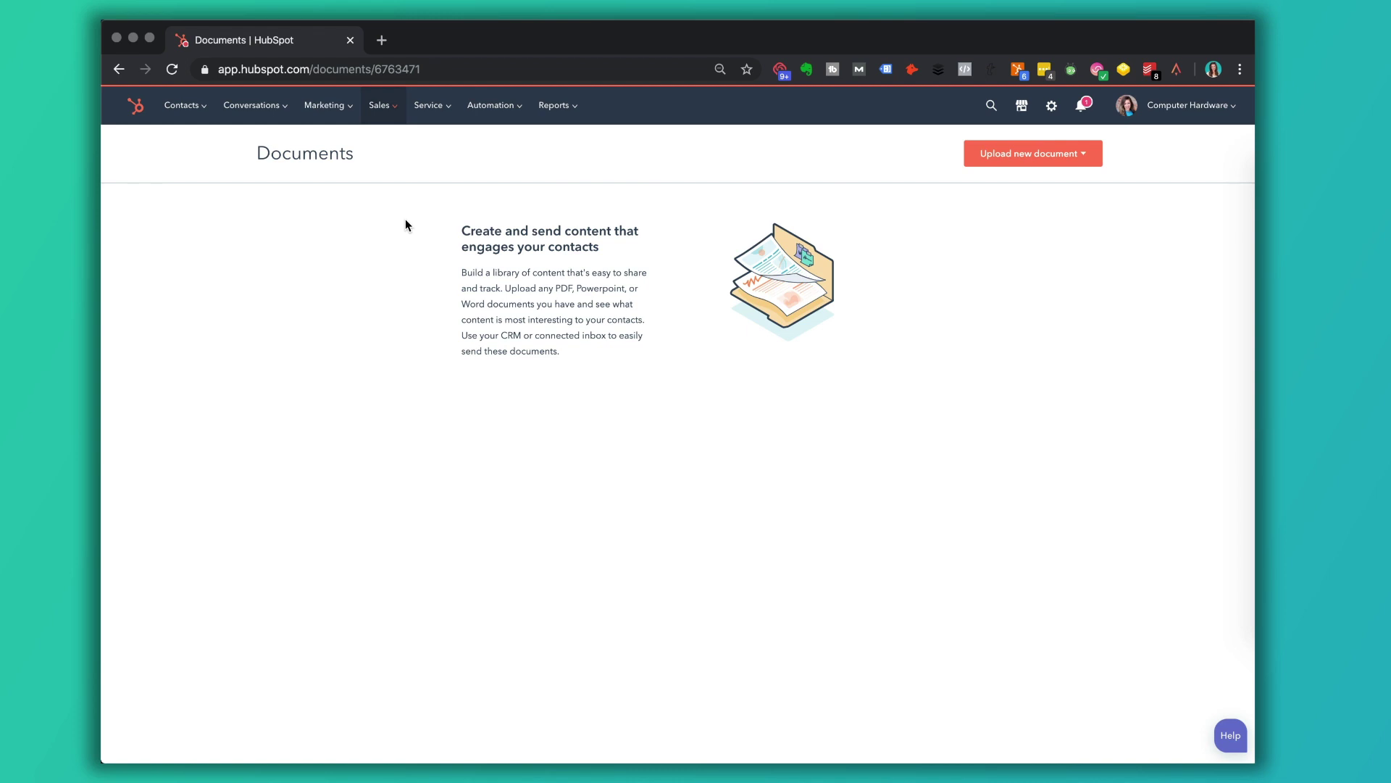
pyautogui.click(1050, 160)
pyautogui.click(1007, 186)
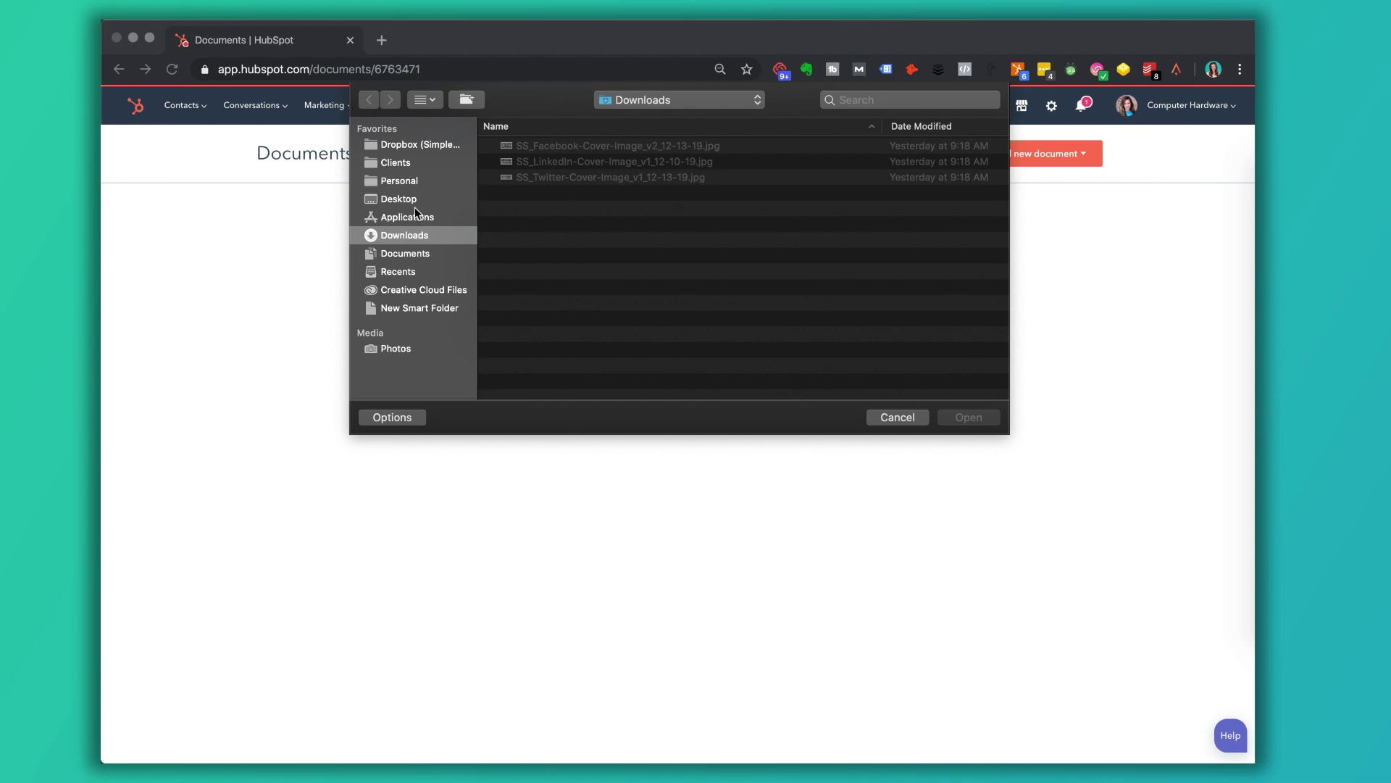
pyautogui.click(413, 200)
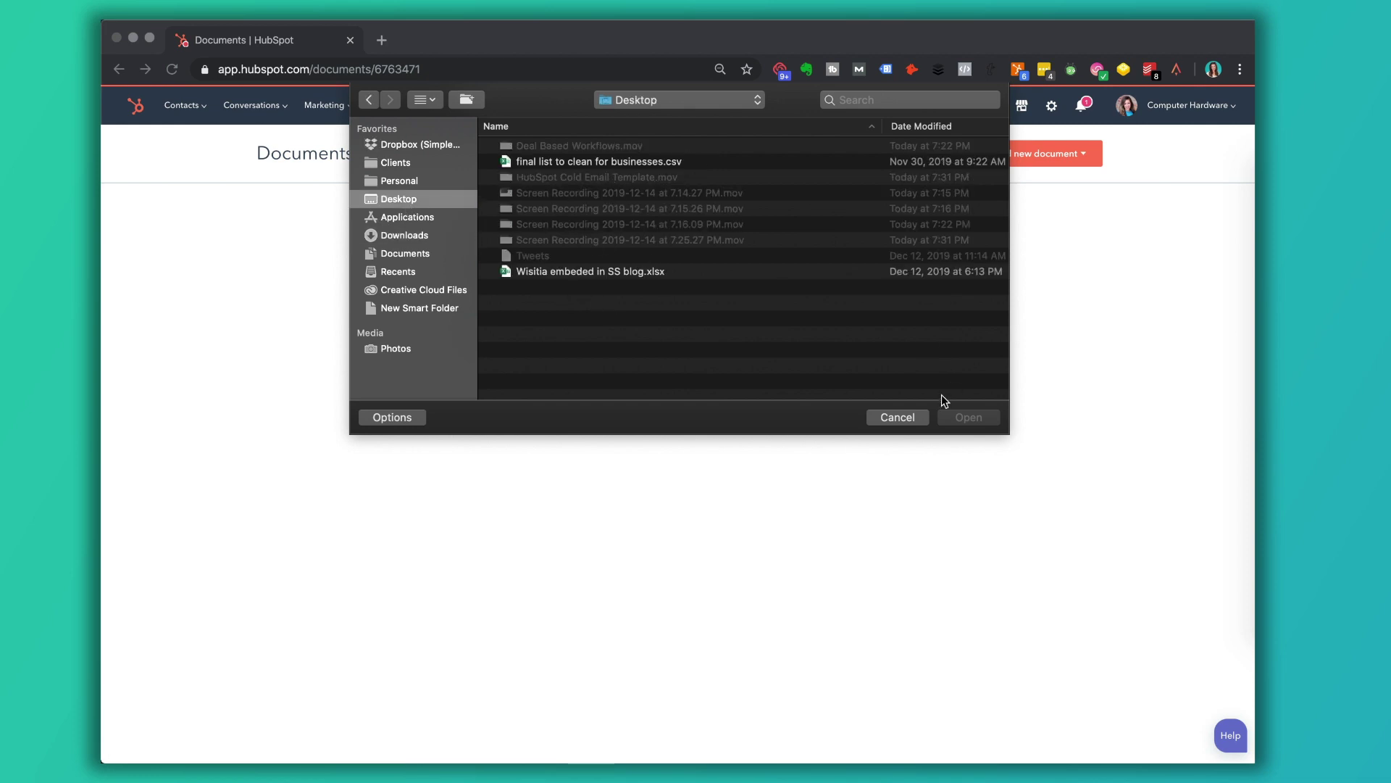
pyautogui.click(906, 422)
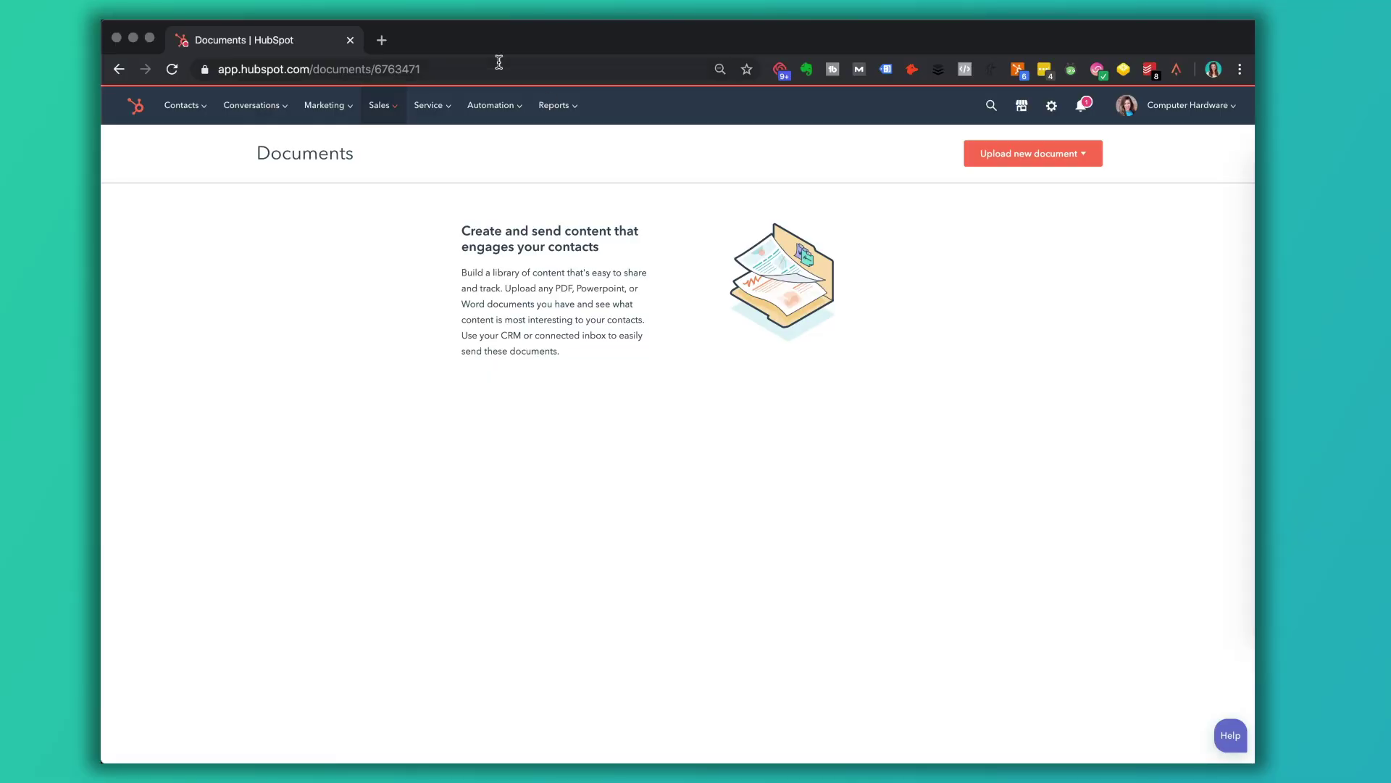
# View the Meetings page, the Playbooks entry and the service Tickets page, and move on to the automation tools.
pyautogui.click(405, 116)
pyautogui.click(406, 250)
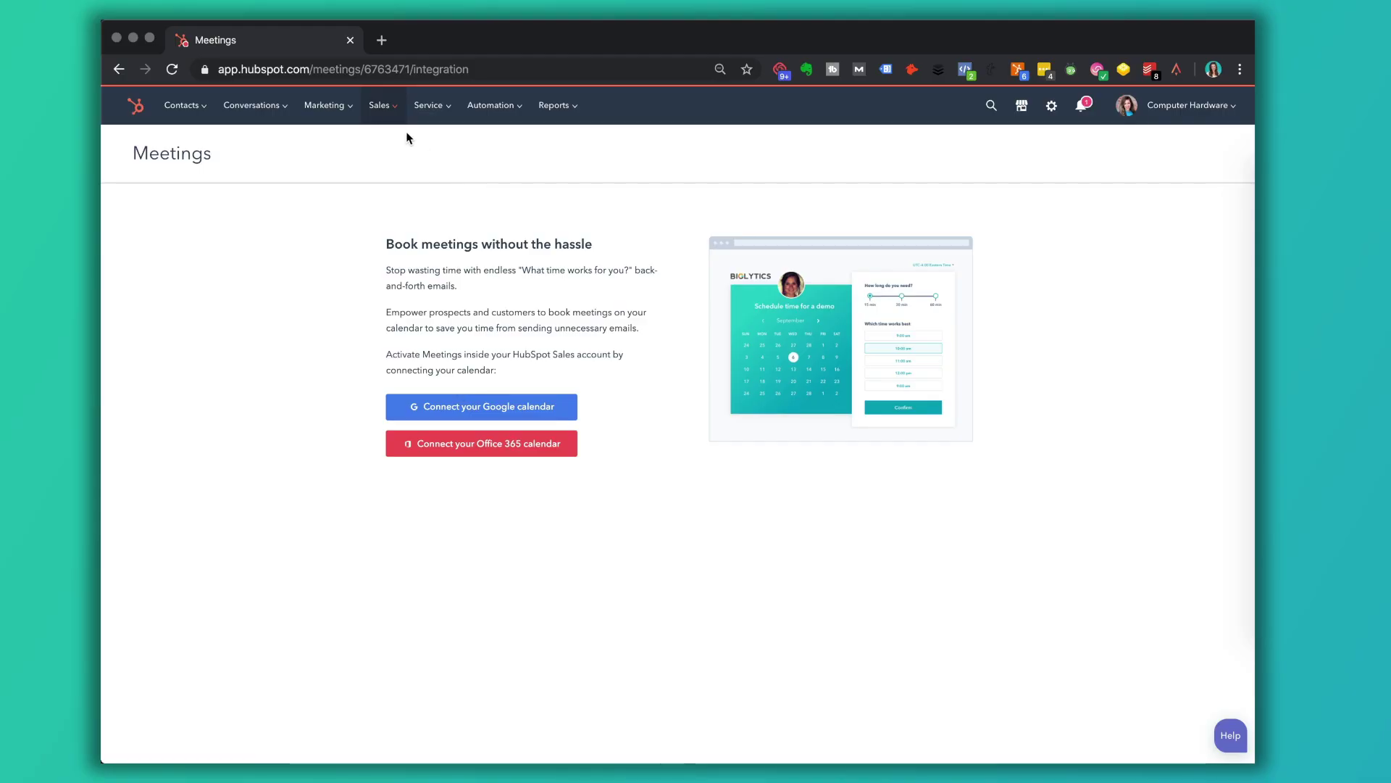
pyautogui.moveTo(395, 113)
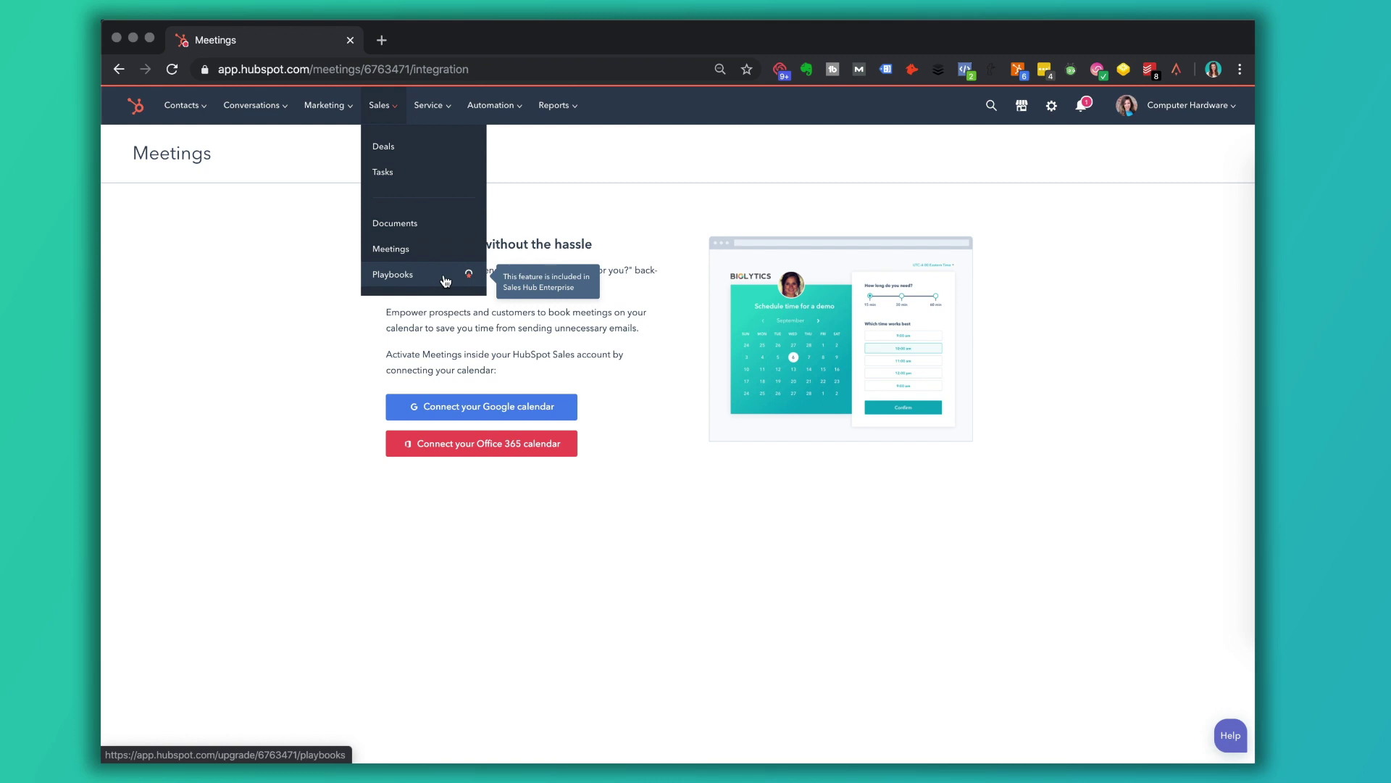
pyautogui.moveTo(450, 117)
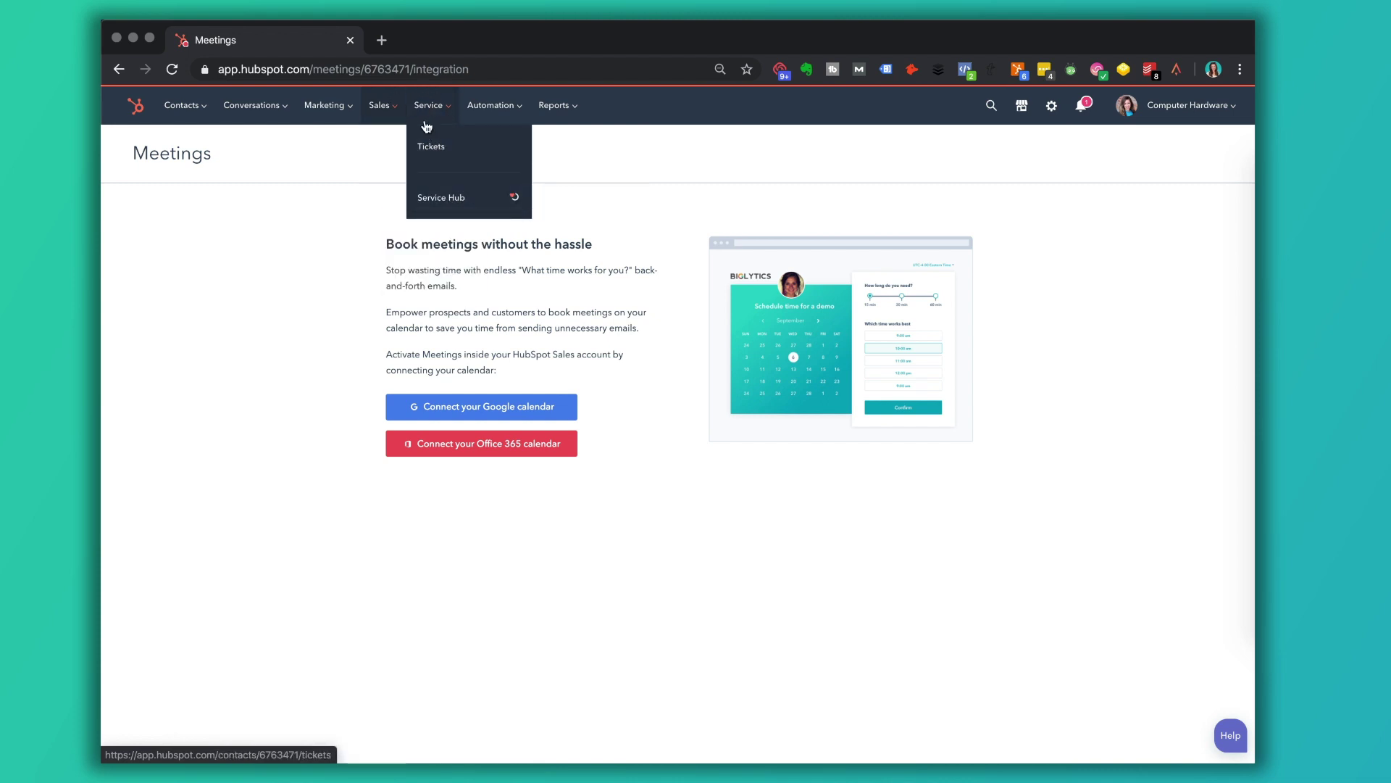
pyautogui.click(437, 148)
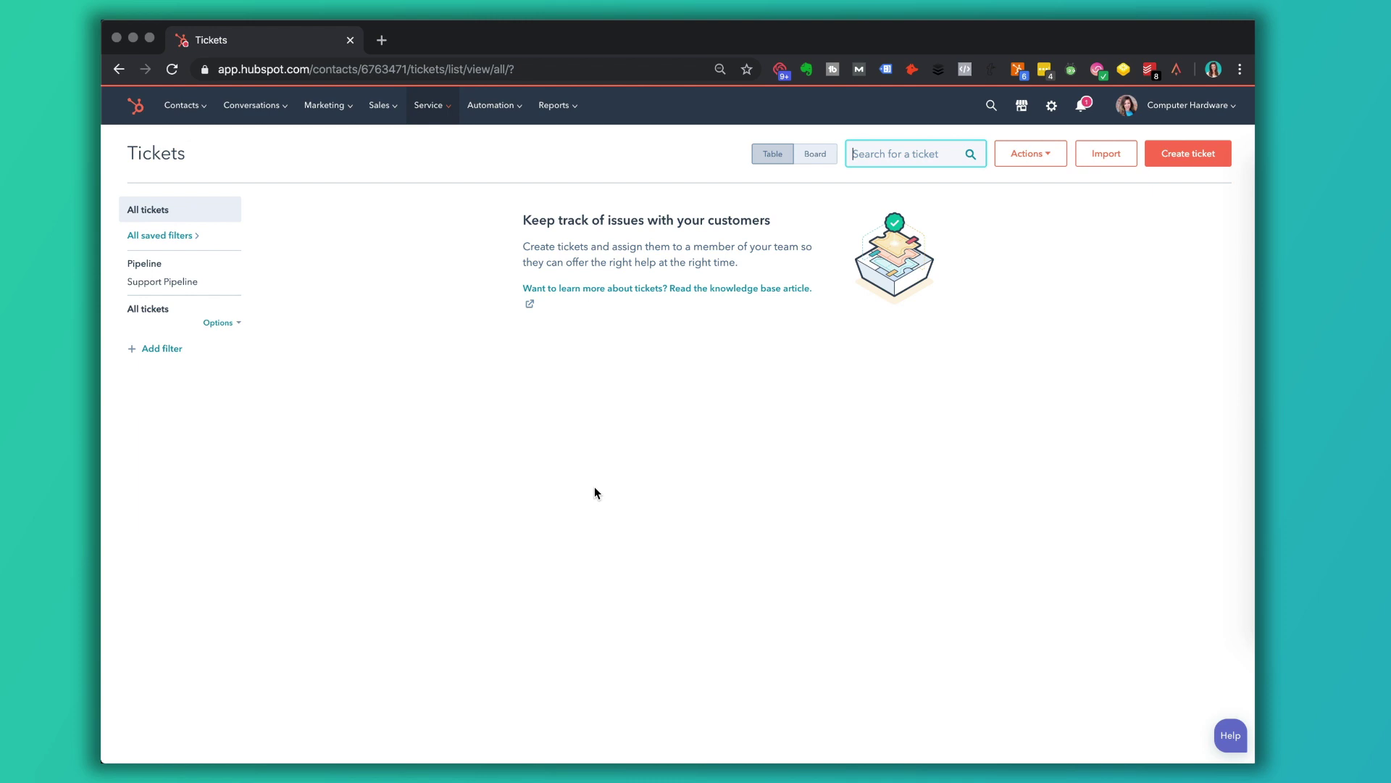
pyautogui.click(512, 118)
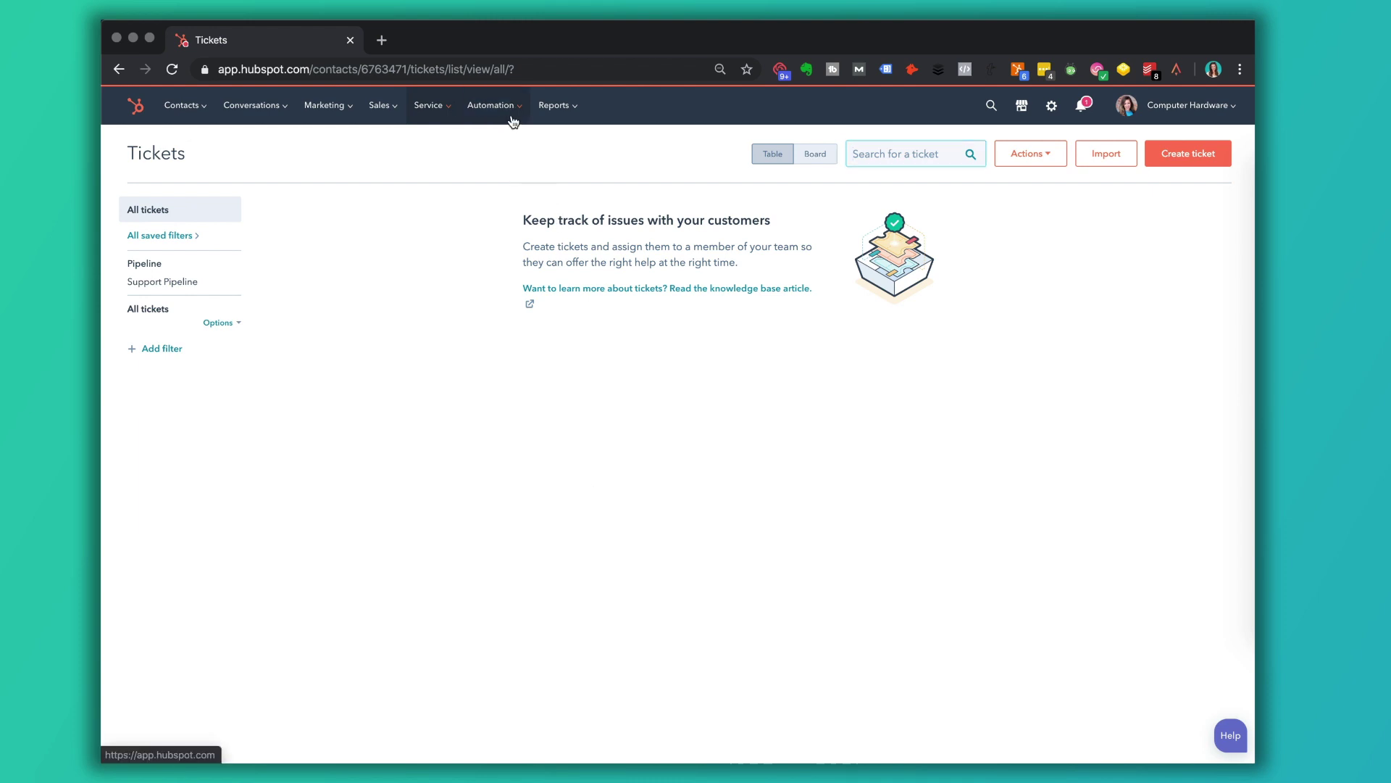